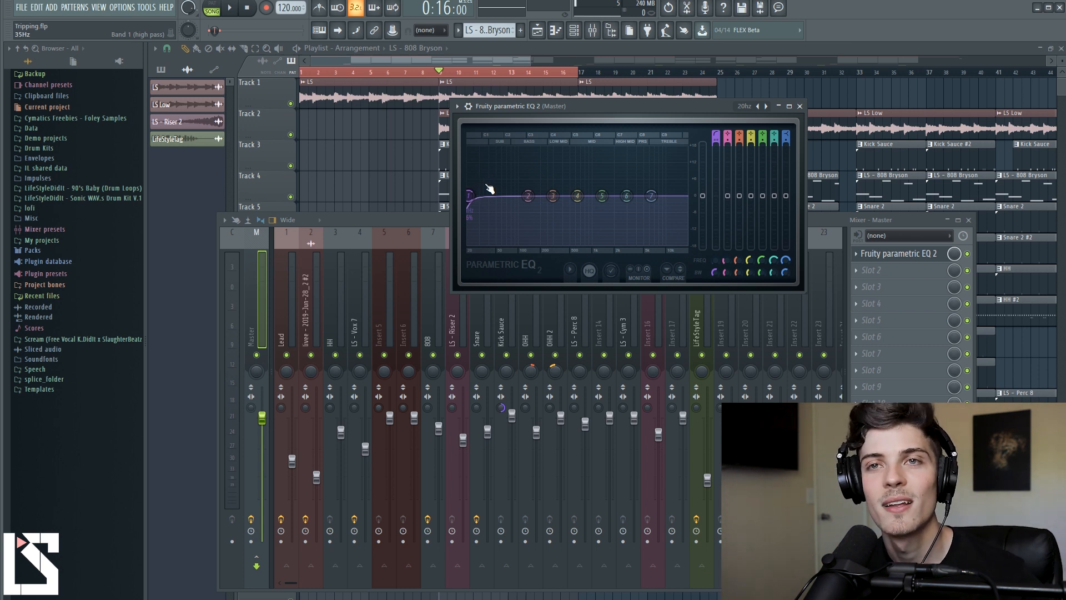
Step: Close the EQ window, show the mixer, and play the loop to check the Master channel's level
left_click(800, 106)
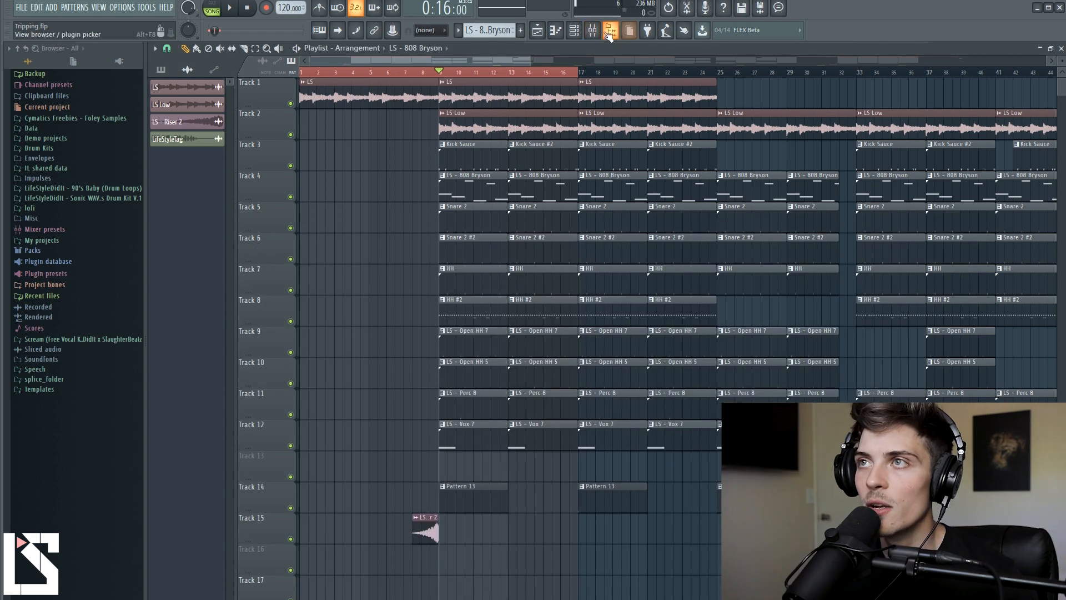
key("F9")
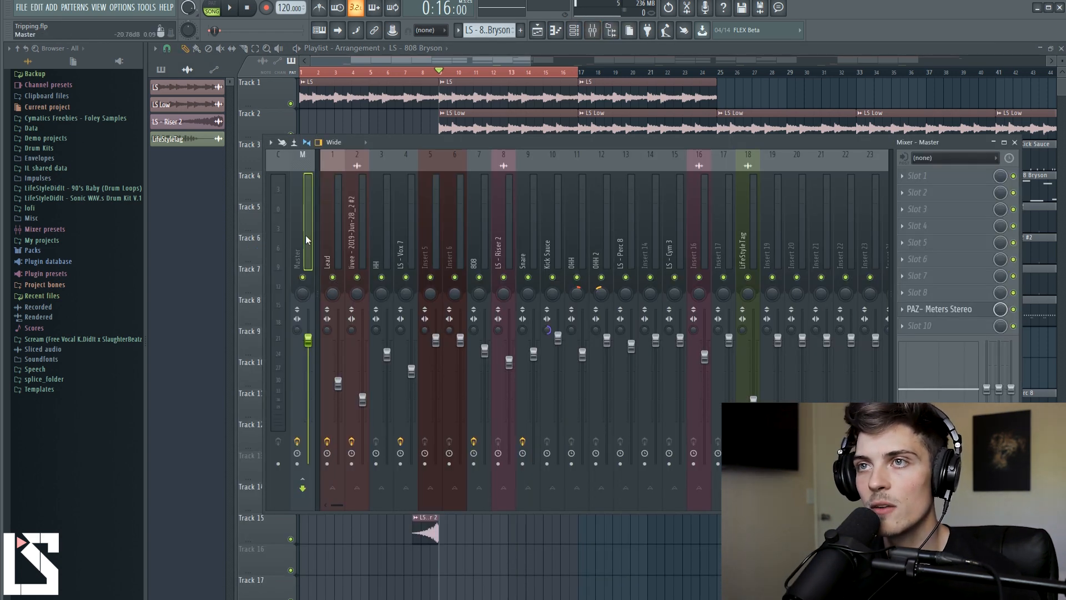
key("space")
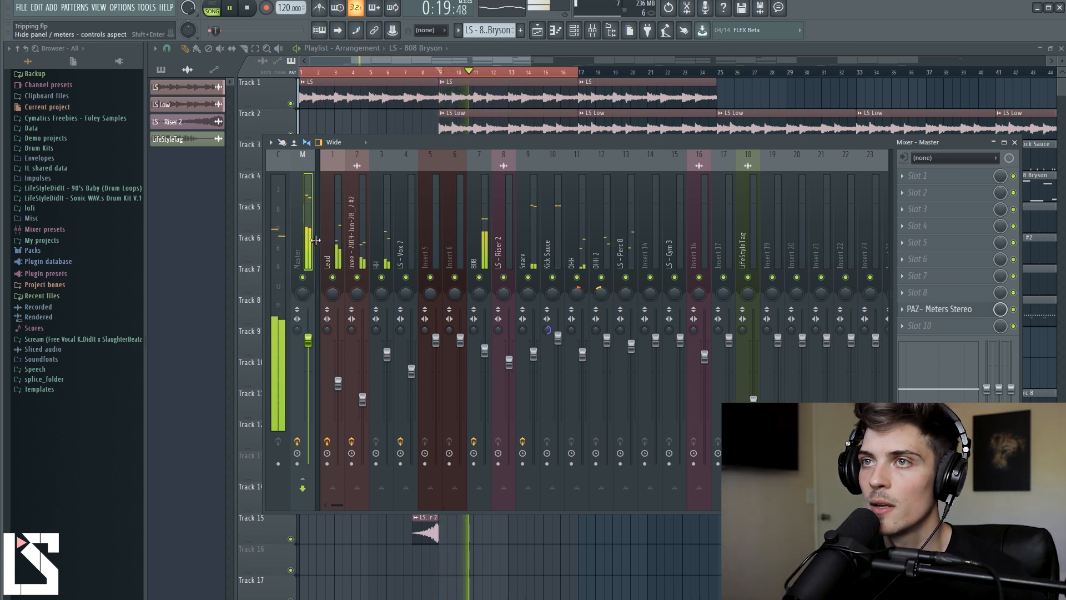
key("space")
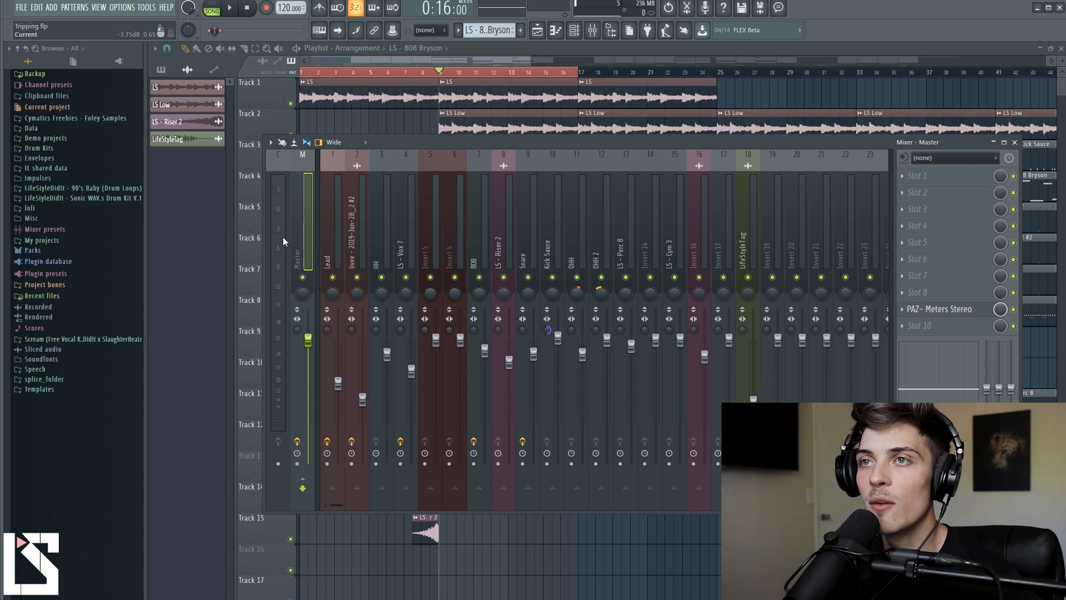
Step: Switch the PAZ Meters plugin on the Master channel to Peak detection and close its window
left_click(946, 311)
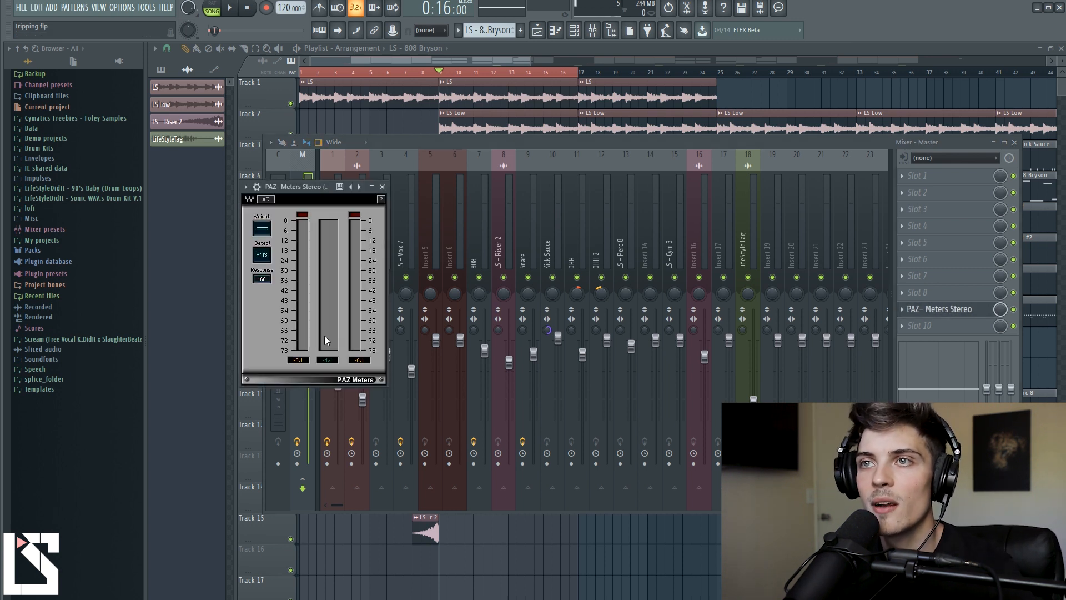
left_click(269, 258)
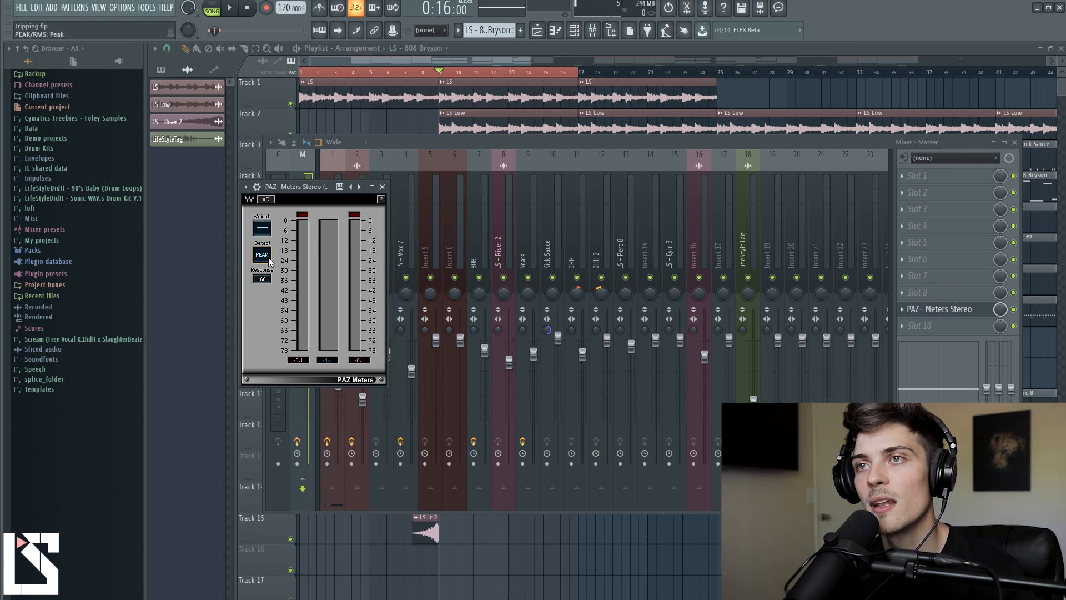
left_click(382, 187)
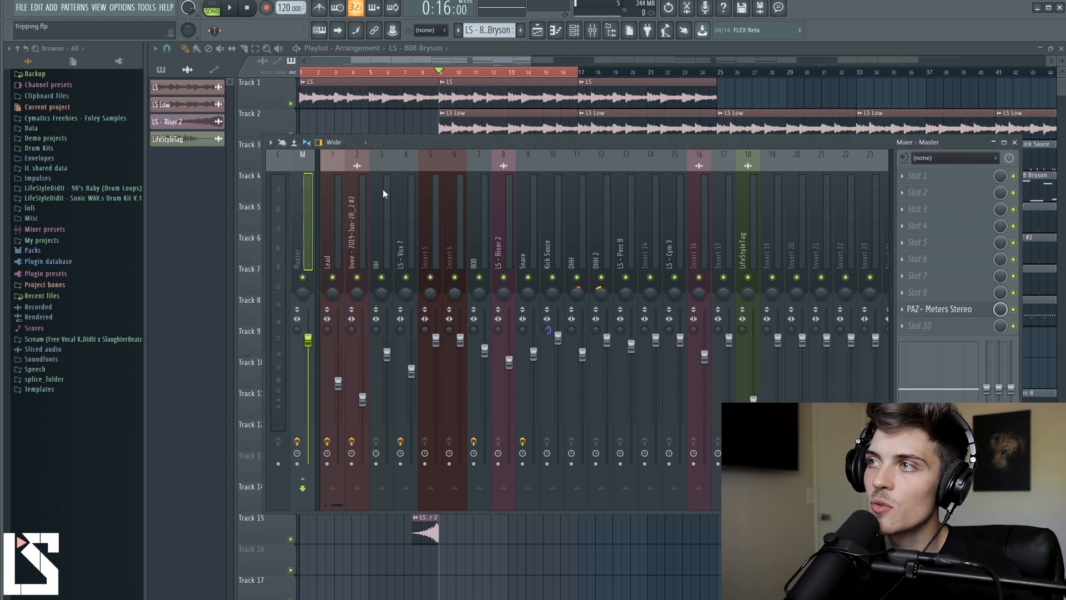
Step: Load the Waves L1 limiter Stereo into slot 2 of the Master channel and position its window over the mixer
left_click(903, 195)
mouse_move(866, 358)
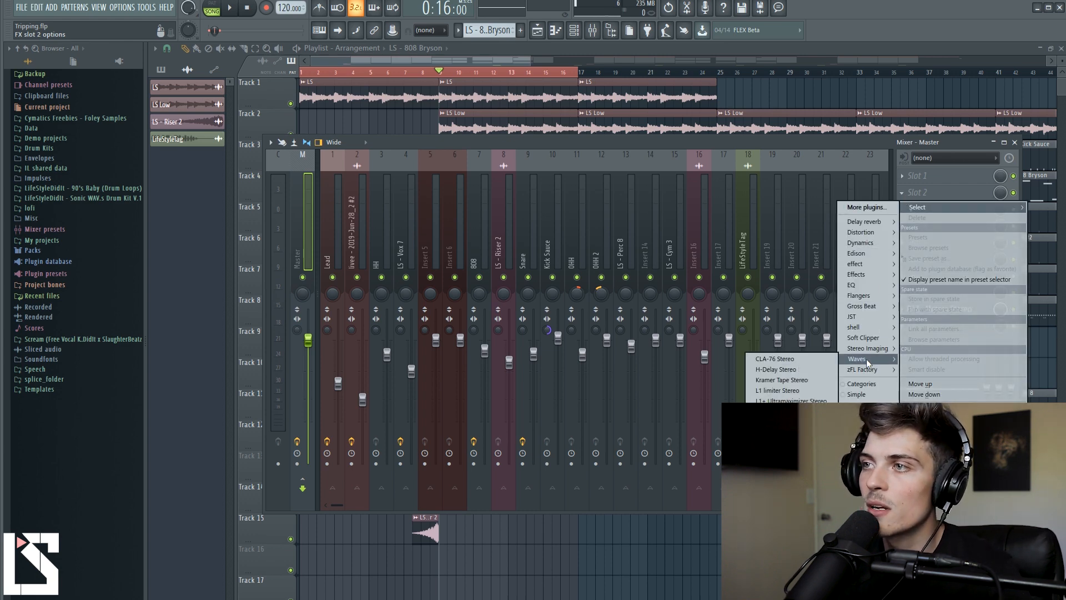
left_click(777, 390)
left_click_drag(418, 76, 581, 148)
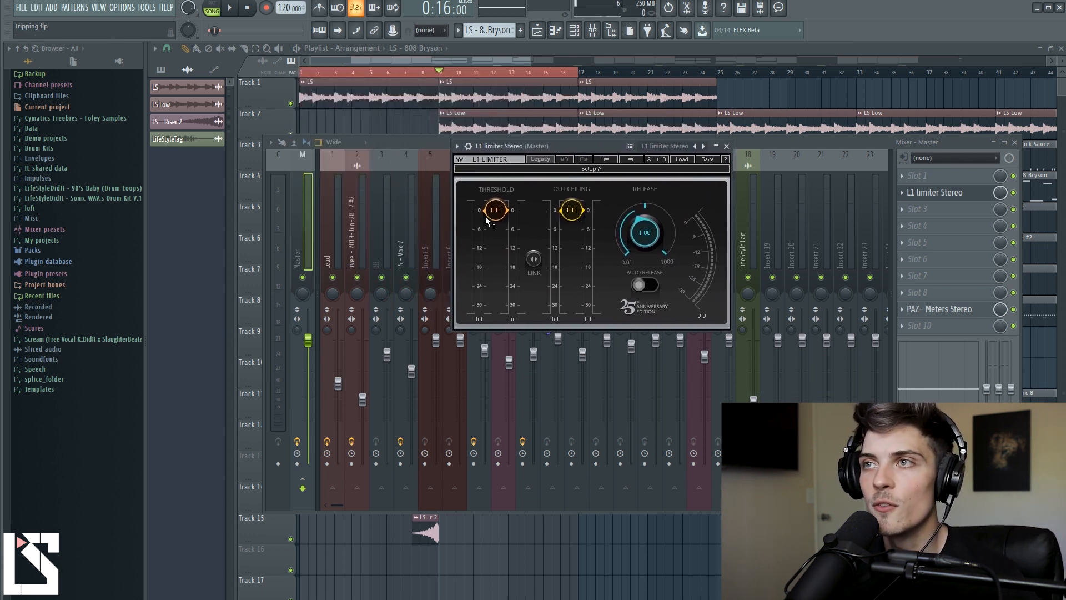
Step: Try out the L1 limiter's Threshold slider and switch Auto Release on and off again
left_click_drag(487, 216, 503, 215)
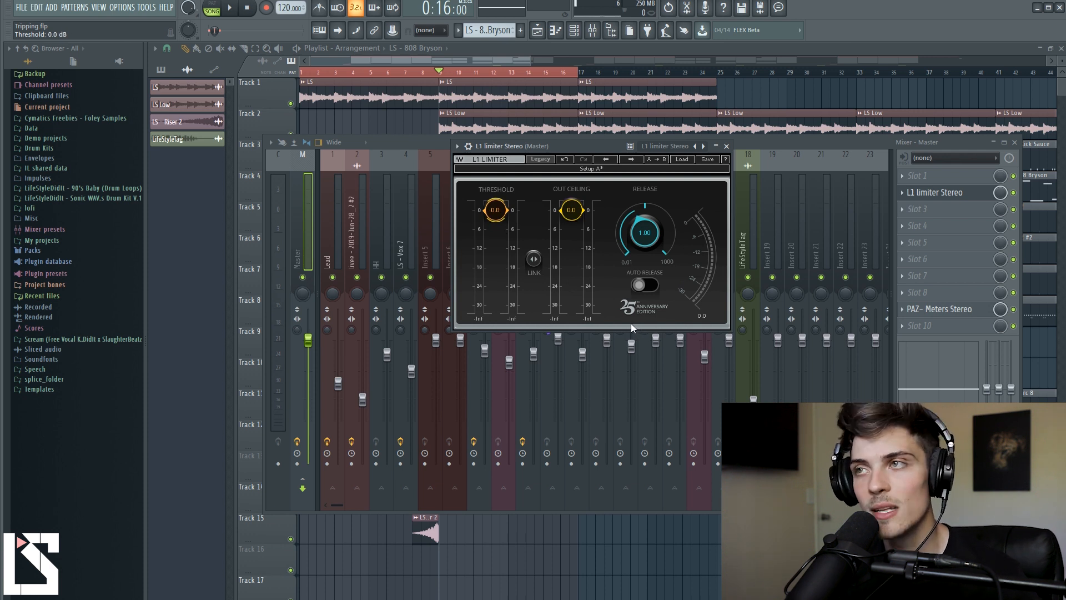
left_click(644, 285)
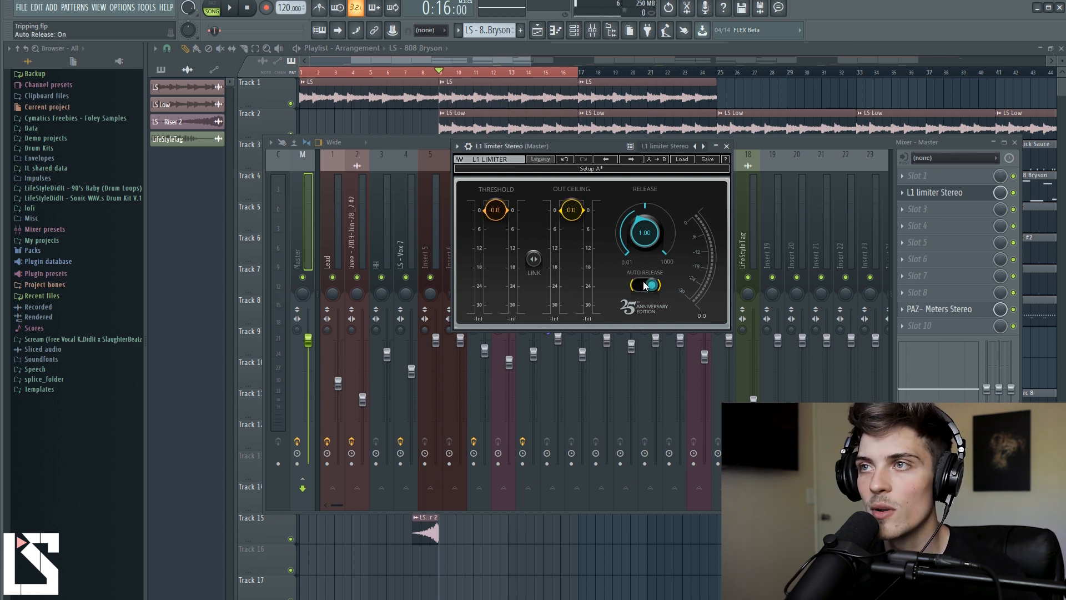
left_click(649, 287)
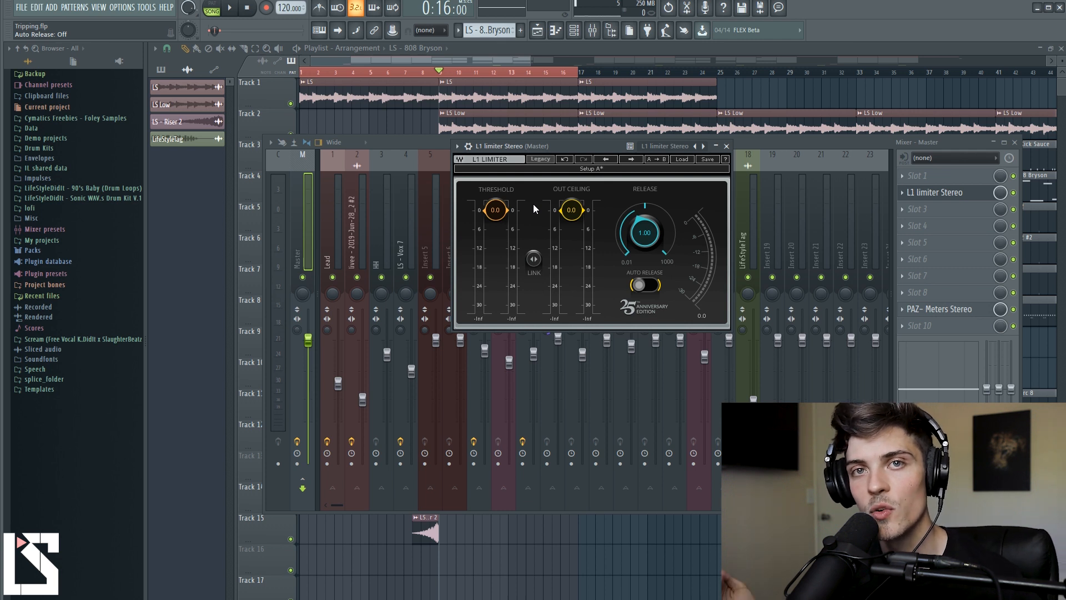
Step: Play the beat through the limiter, then try the linked Threshold and Out Ceiling at -3.0 dB and return both to 0.0 dB
key("space")
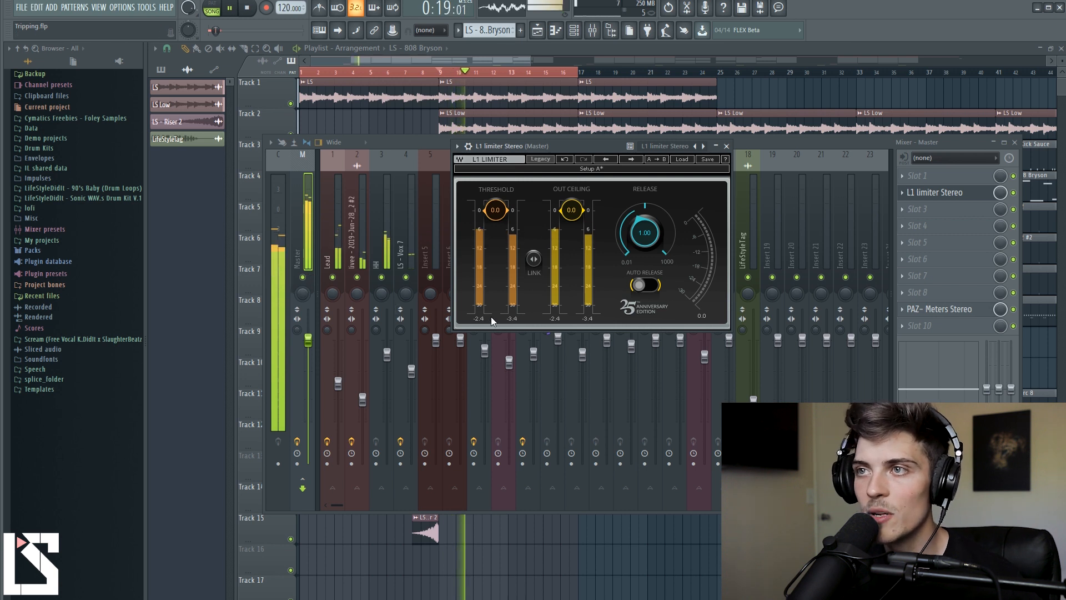
key("space")
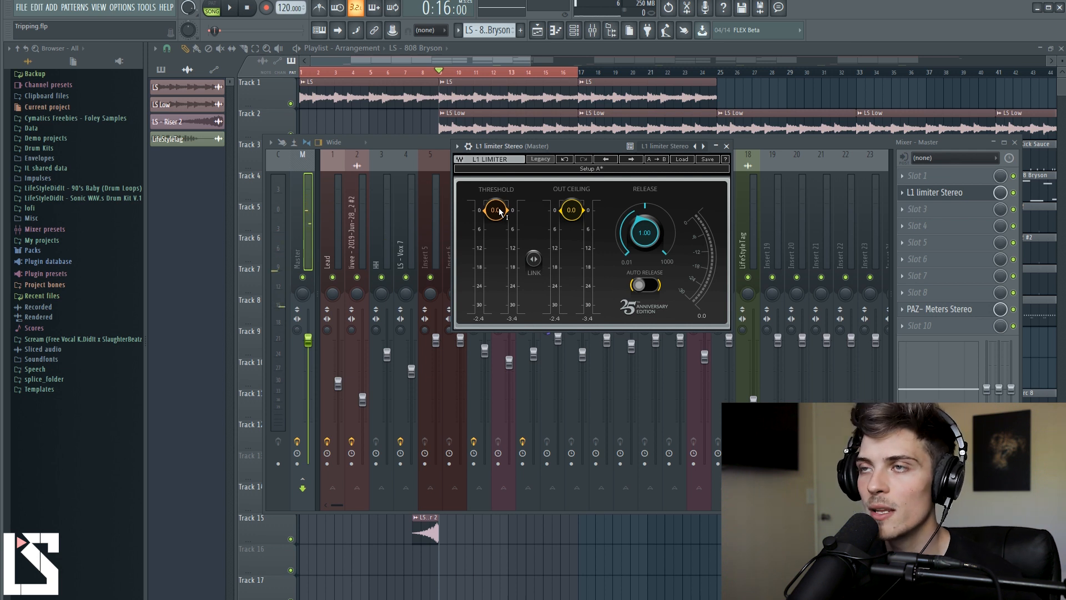
left_click_drag(500, 210, 500, 214)
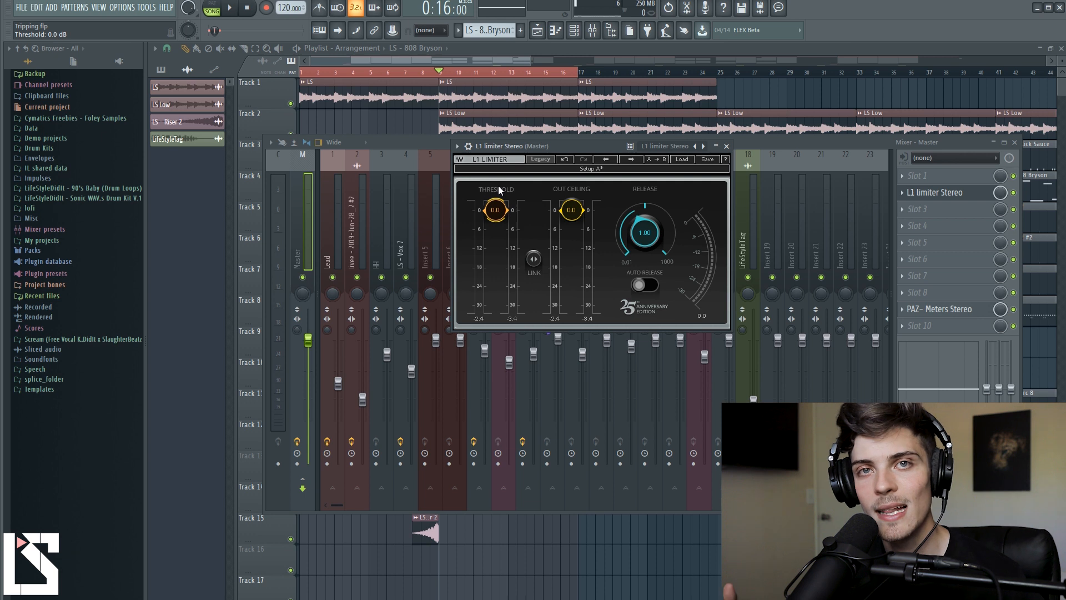
mouse_move(571, 217)
left_mouse_down()
mouse_move(572, 229)
mouse_move(576, 215)
left_mouse_up()
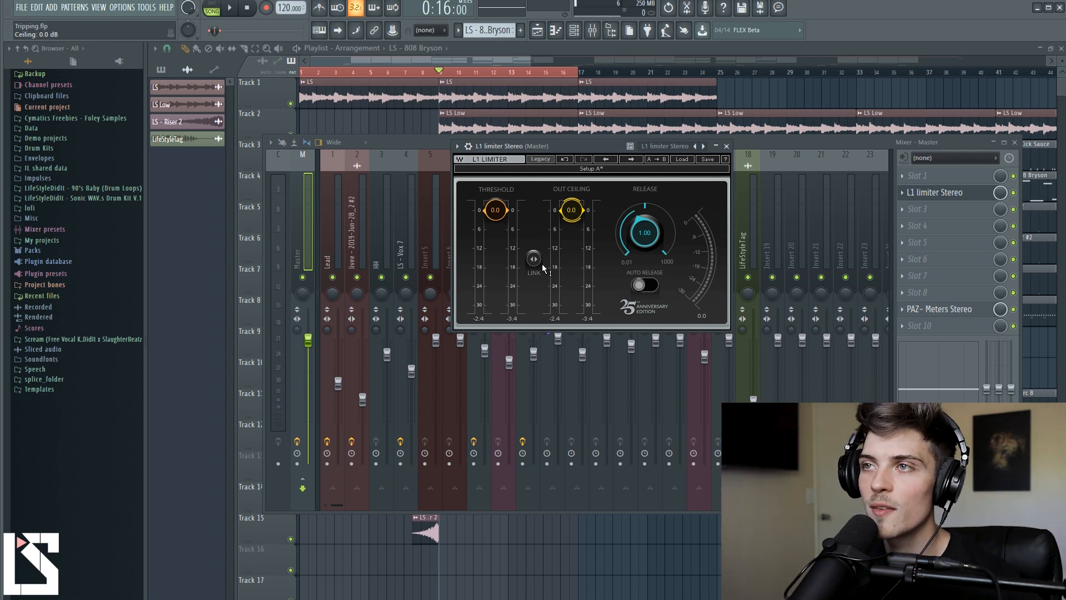
mouse_move(536, 260)
left_mouse_down()
mouse_move(537, 289)
mouse_move(537, 259)
mouse_move(537, 279)
left_mouse_up()
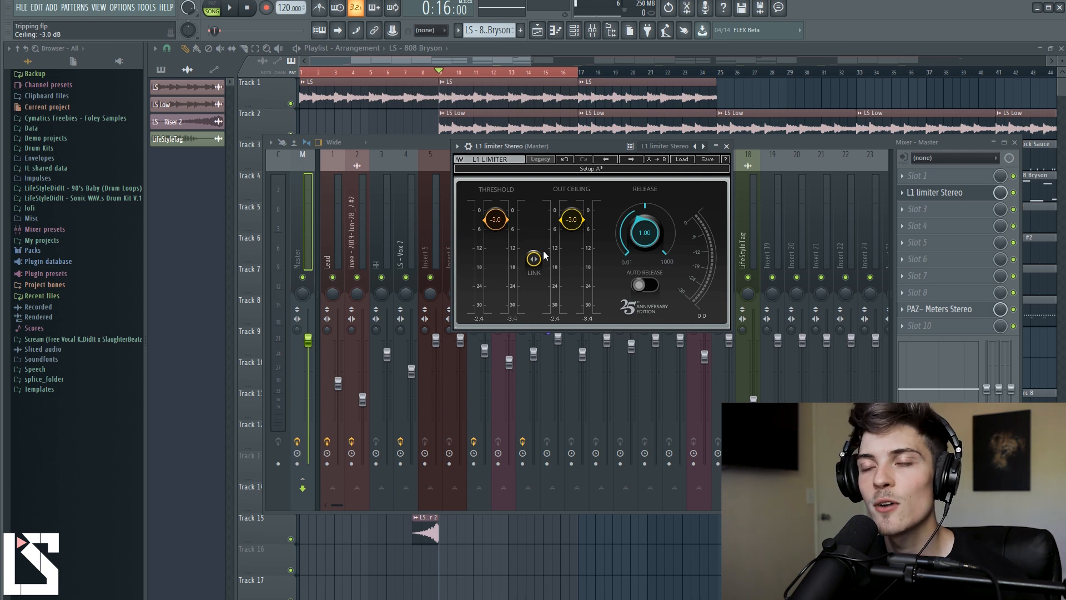
left_click_drag(538, 261, 539, 240)
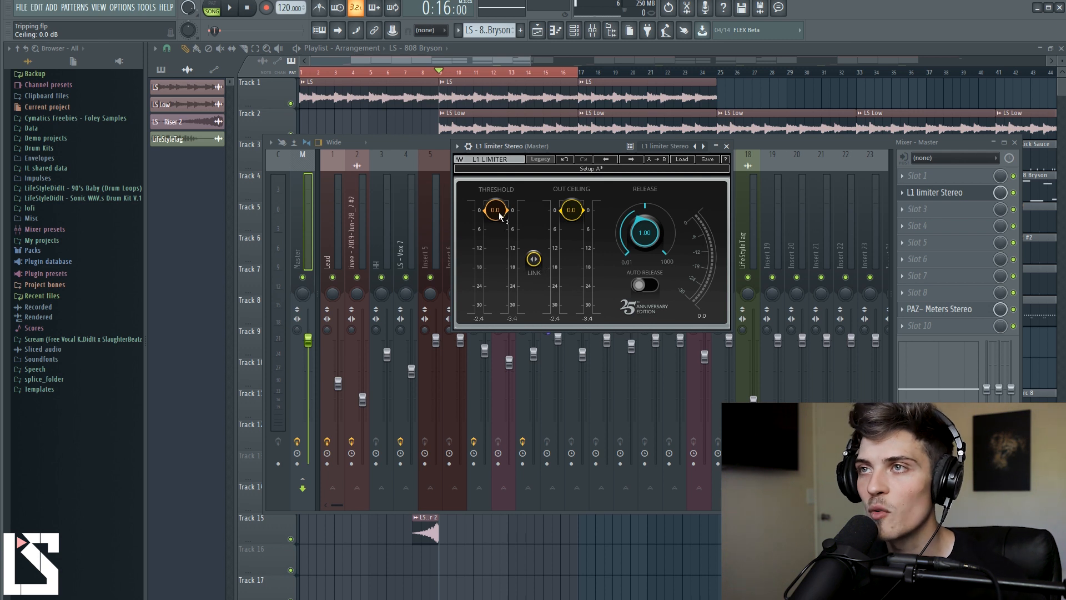
Step: Try the limiter's Threshold alone at -6.5 dB while playing the beat, and return it to 0.0 dB
left_click_drag(498, 212, 501, 233)
key("space")
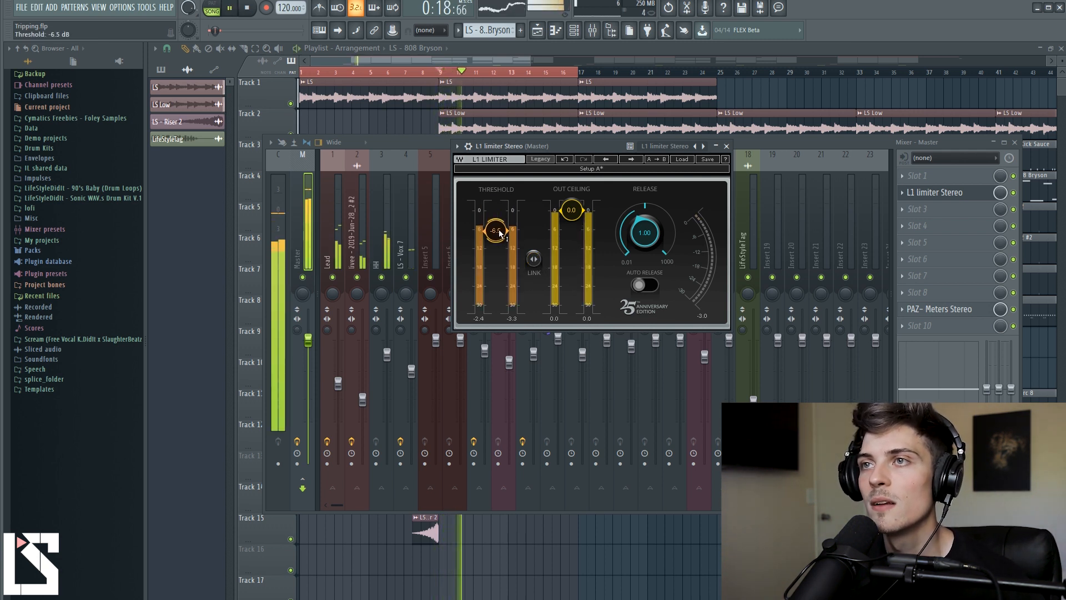
key("space")
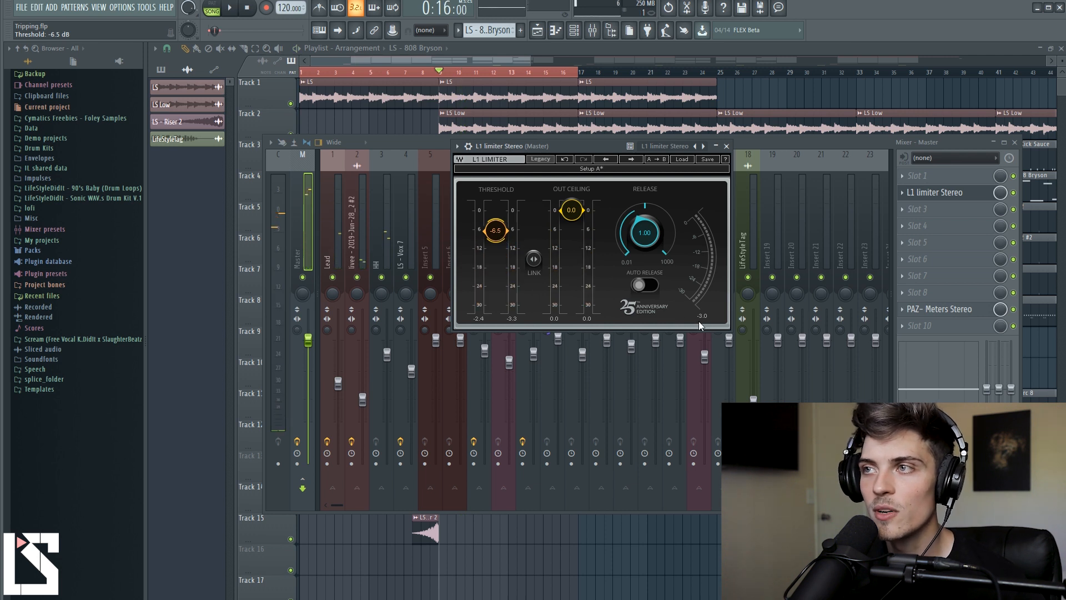
left_click_drag(498, 234, 498, 214)
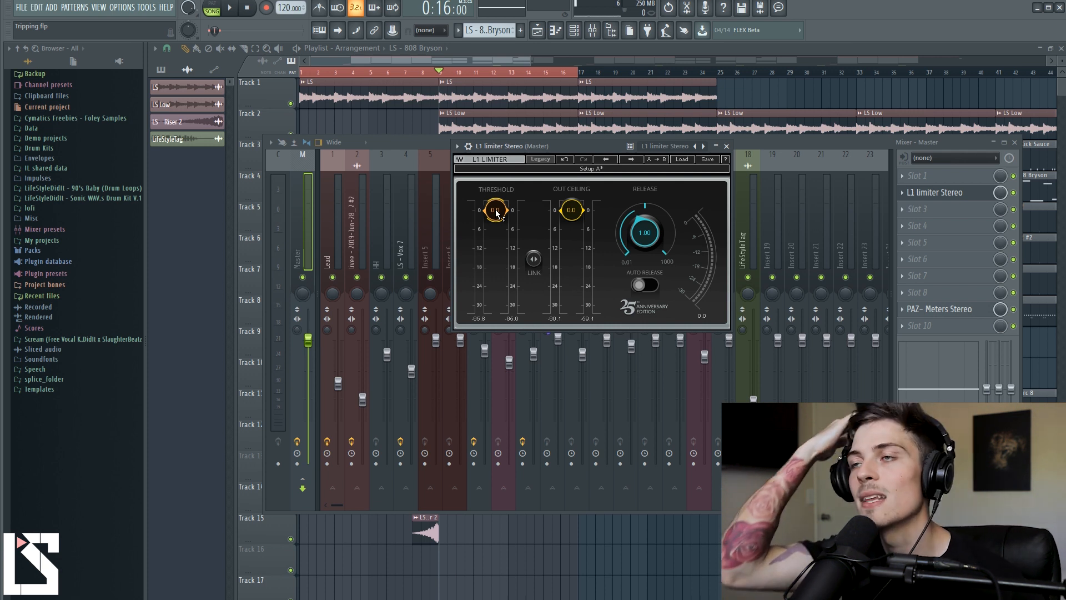
Step: Lower the linked Threshold and Out Ceiling to -11.3 dB and play the beat to hear the limiting
left_click(534, 258)
left_click_drag(571, 211, 572, 259)
key("space")
key("space")
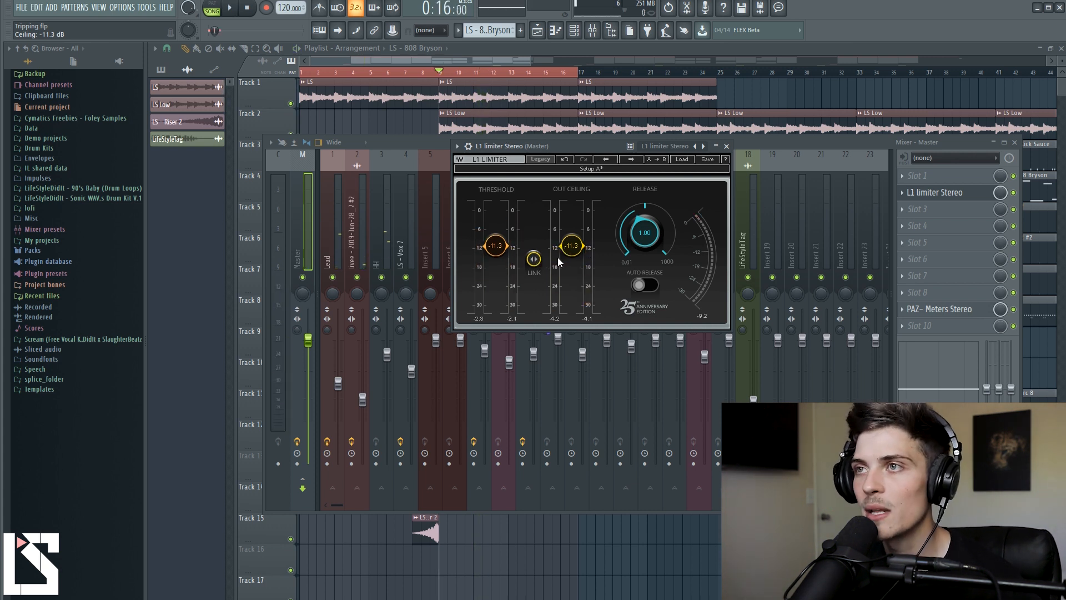
Step: Audition the beat with the linked Threshold and Out Ceiling at -14.0 dB, and reset both to 0.0 dB
left_click_drag(538, 261, 538, 272)
key("space")
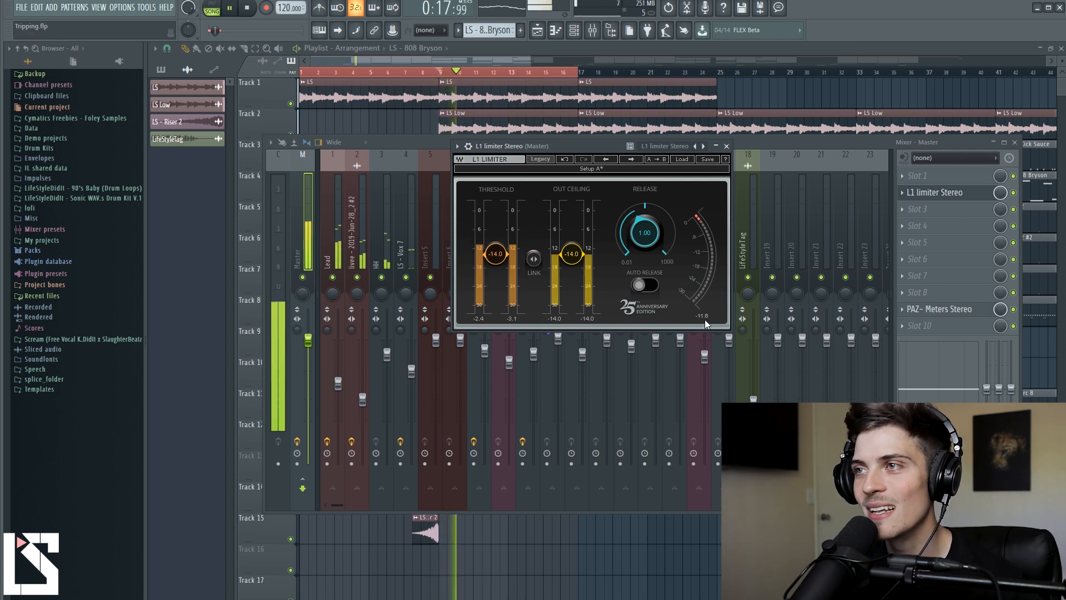
key("space")
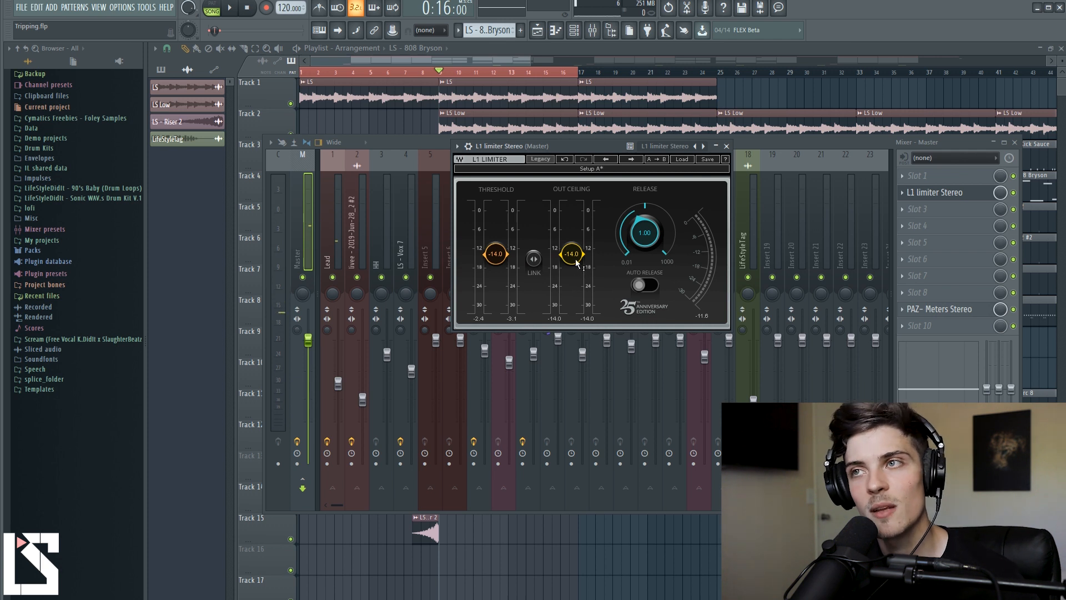
left_click_drag(528, 263, 534, 266)
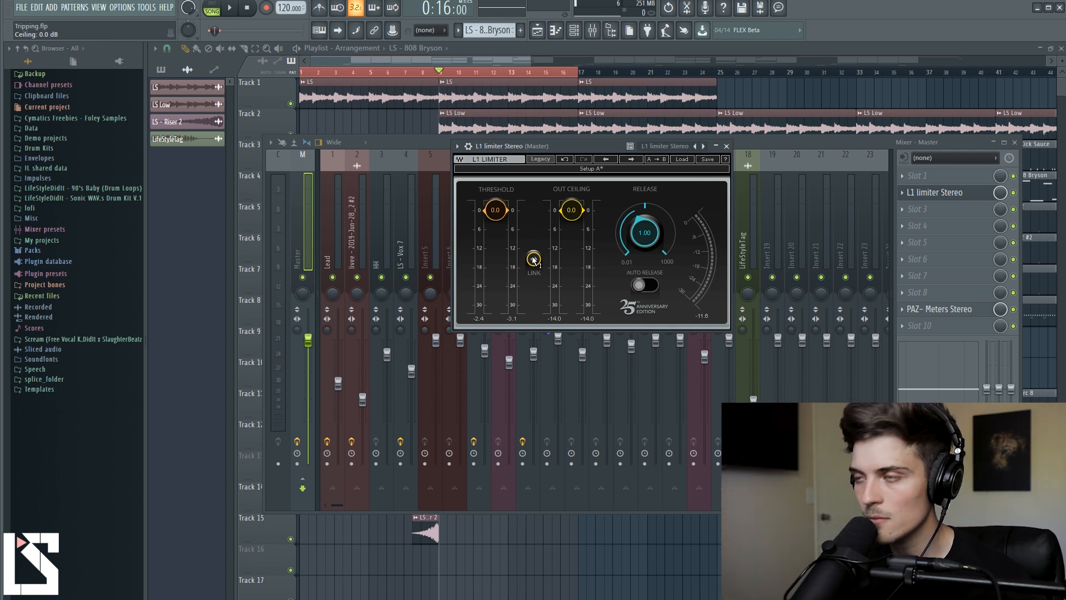
Step: Lower the linked Threshold and Out Ceiling to -7.2 dB while auditioning the beat and watching the gain reduction
key("space")
left_click_drag(534, 260, 533, 274)
key("space")
left_click_drag(534, 259, 534, 276)
key("space")
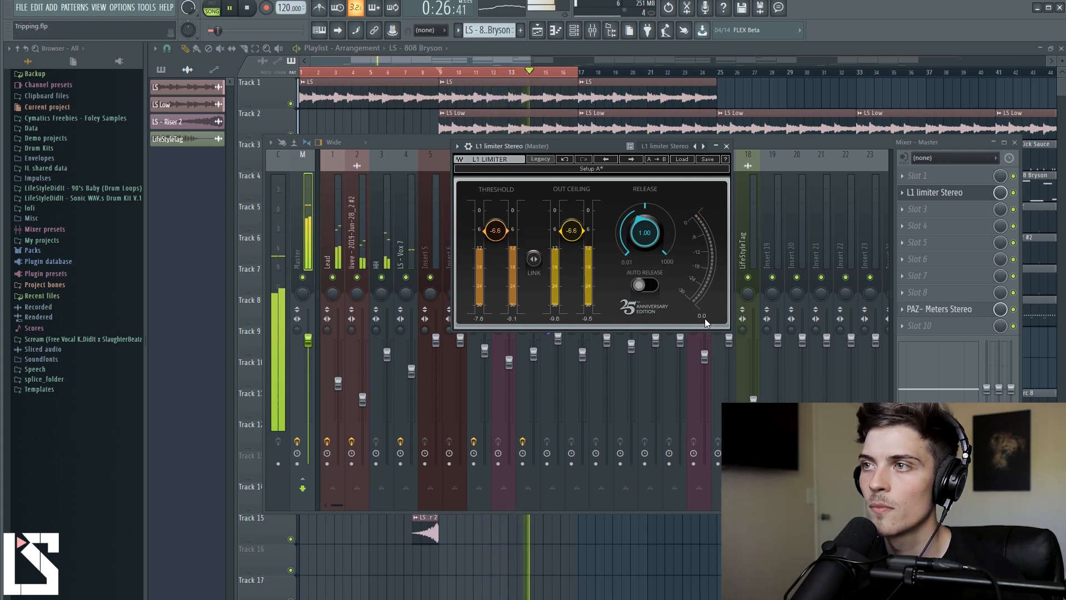
key("space")
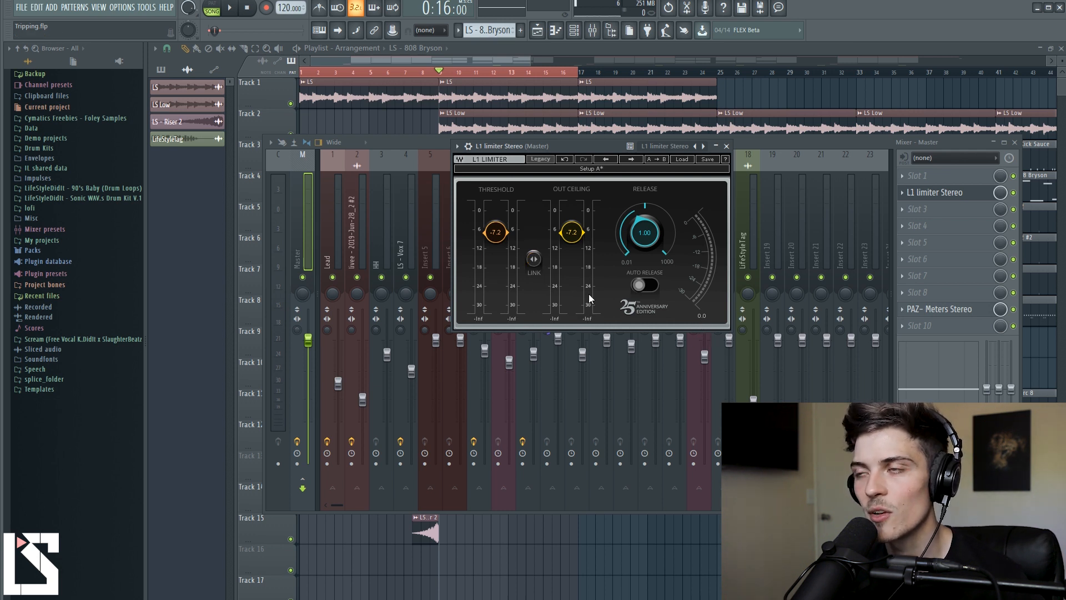
Step: Move the limiter window above the mixer and shift the mixer down so both are visible while the beat plays
key("space")
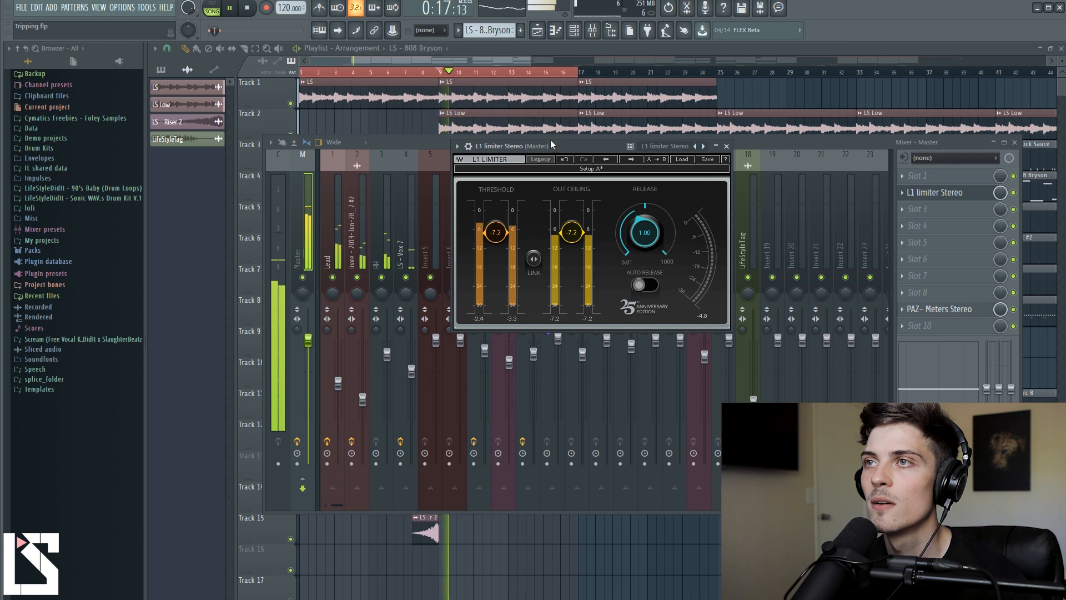
left_click_drag(550, 144, 554, 108)
left_click_drag(422, 143, 414, 289)
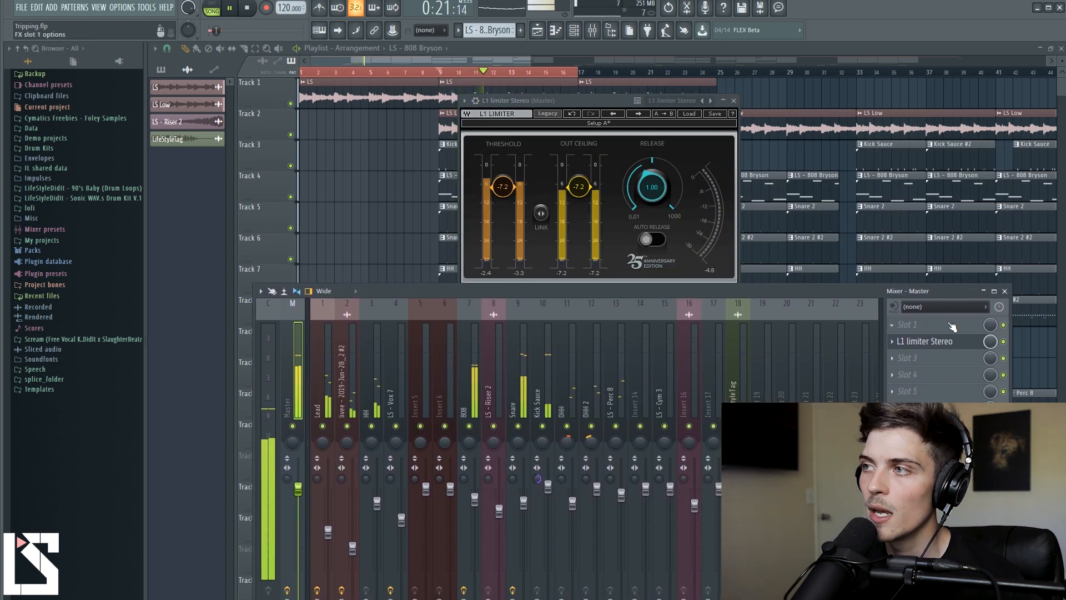
Step: Compare the playing beat with the L1 limiter bypassed and enabled on the Master channel
key("space")
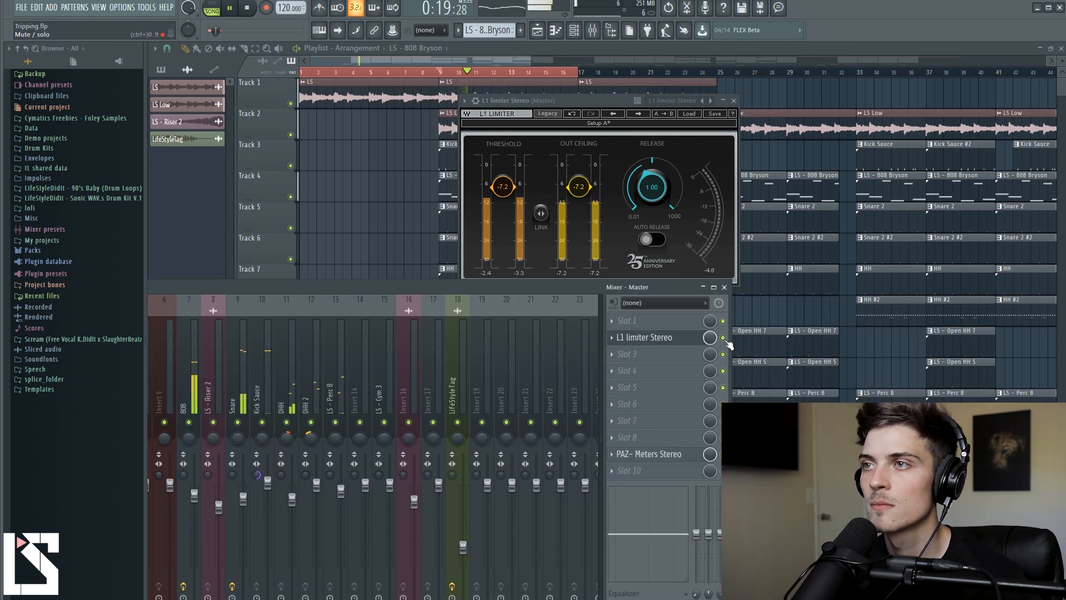
left_click(723, 338)
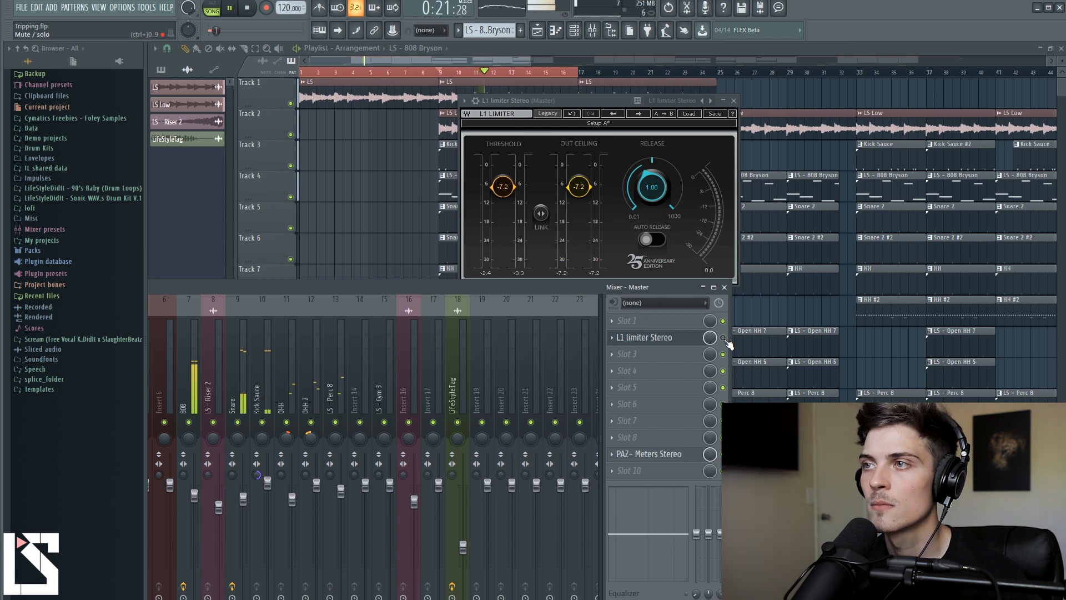
left_click(722, 337)
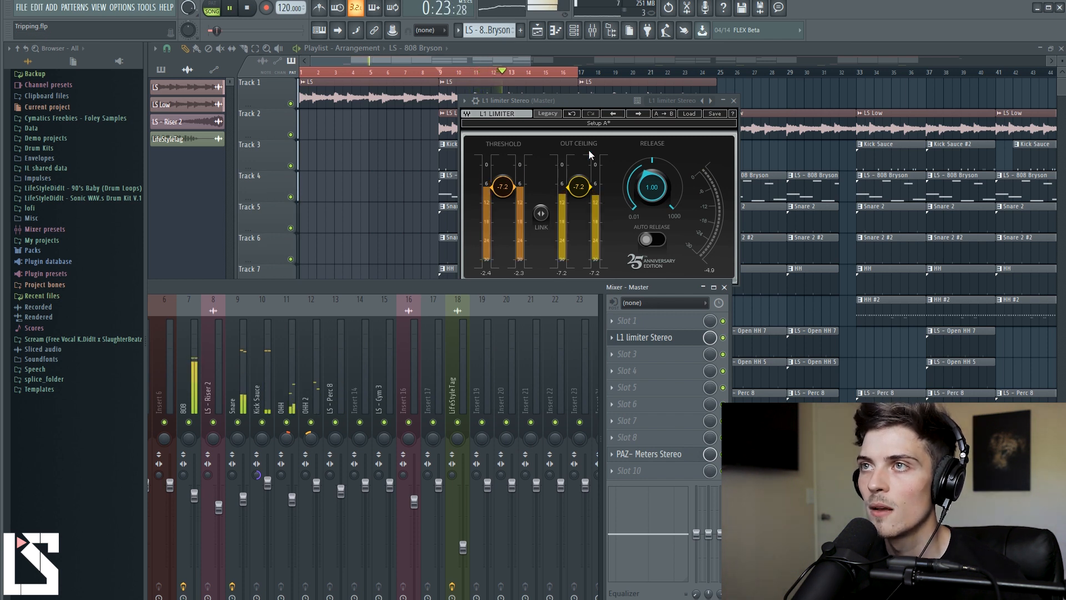
Step: Lower the limiter's linked Threshold and Out Ceiling to -10.3 dB and compare the beat with the limiter enabled and bypassed
left_click(540, 103)
key("space")
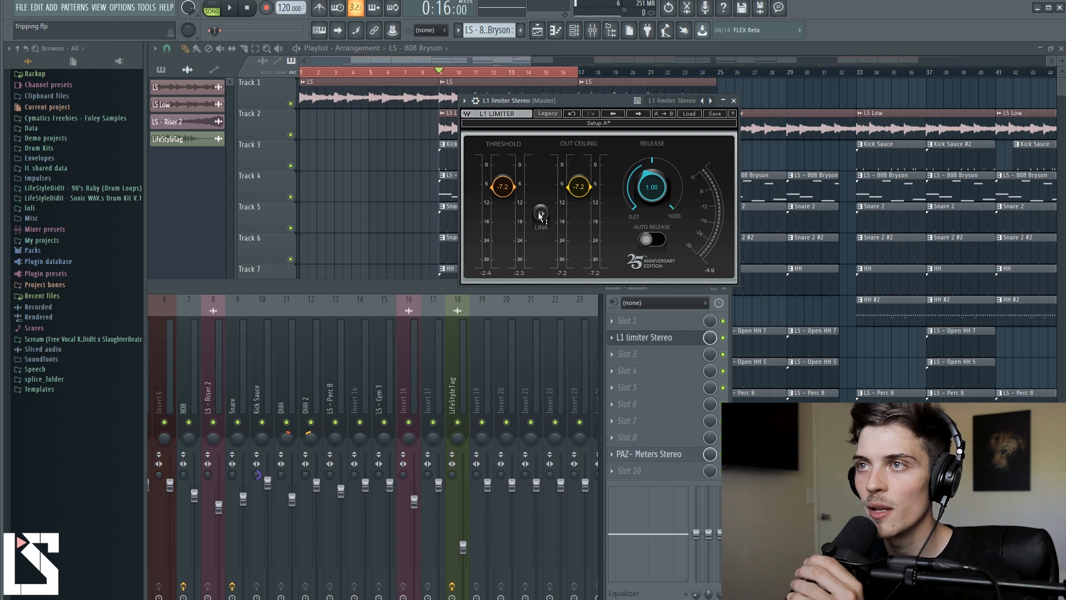
left_click_drag(541, 215, 541, 223)
key("space")
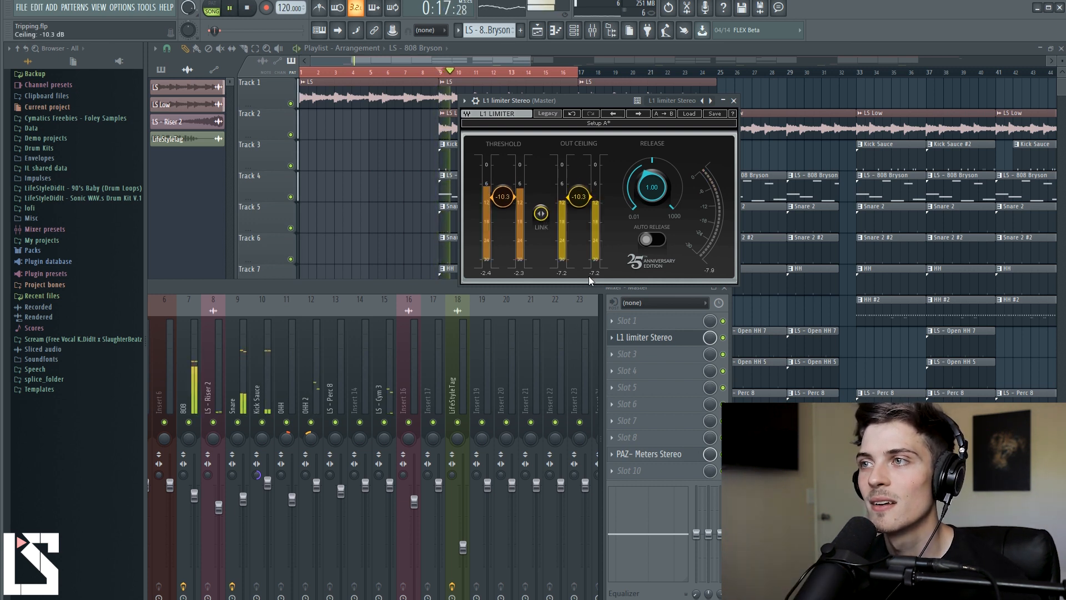
left_click(724, 343)
left_click(722, 337)
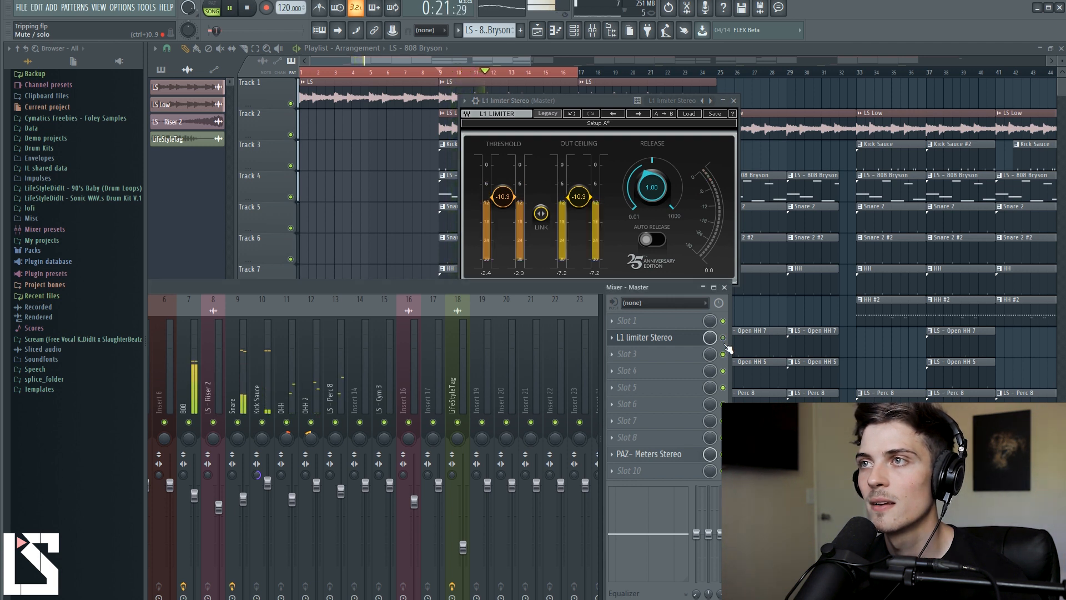
Step: Raise the limiter's linked Threshold and Out Ceiling to -7.4 dB while auditioning the beat, and set Out Ceiling alone to -0.2 dB
key("space")
left_click_drag(579, 197, 578, 184)
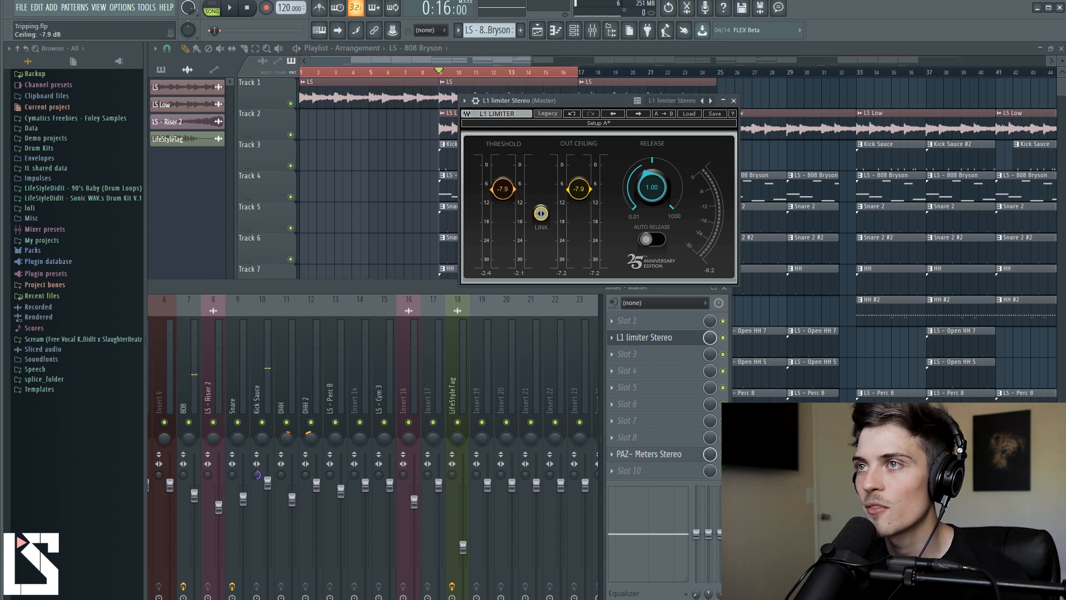
key("space")
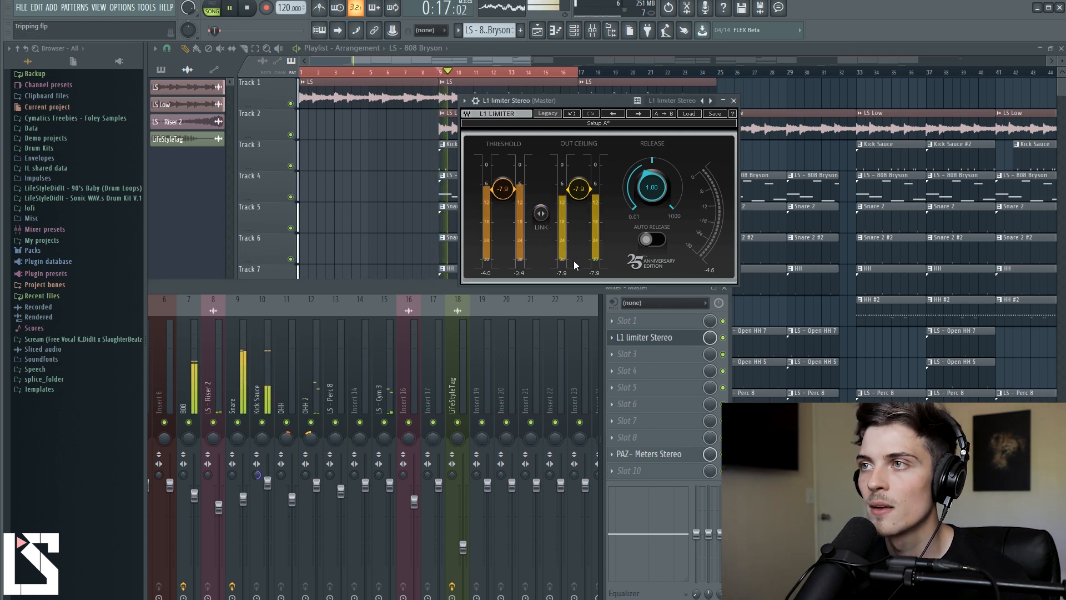
left_click_drag(537, 219, 537, 216)
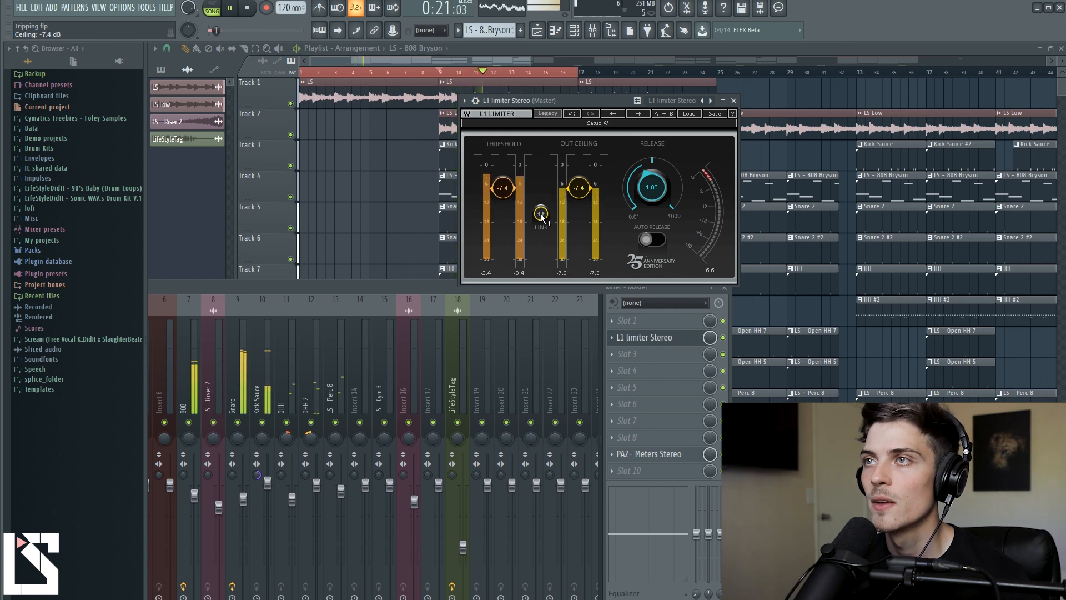
key("space")
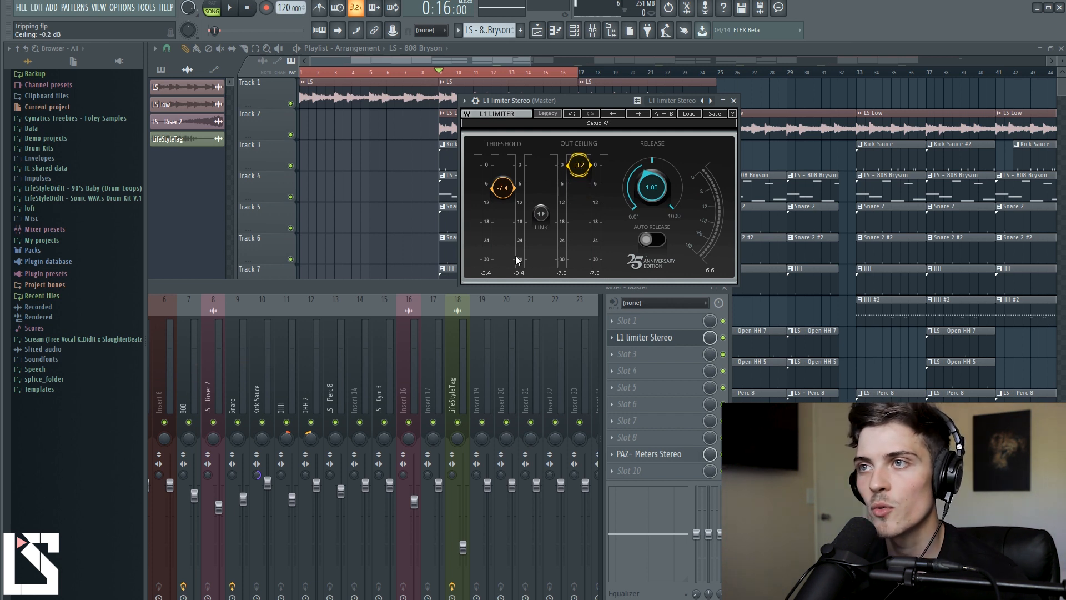
Step: Open PAZ Meters from the Master channel, set its detection to RMS, and play the beat to measure its level
left_click_drag(453, 286, 681, 171)
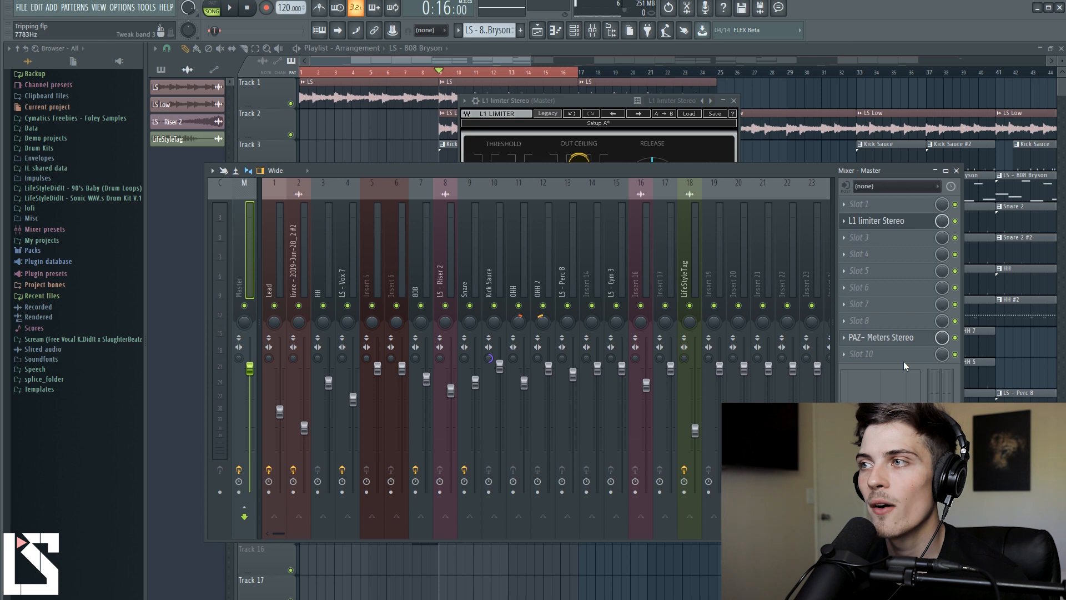
left_click(883, 340)
left_click_drag(307, 187, 651, 186)
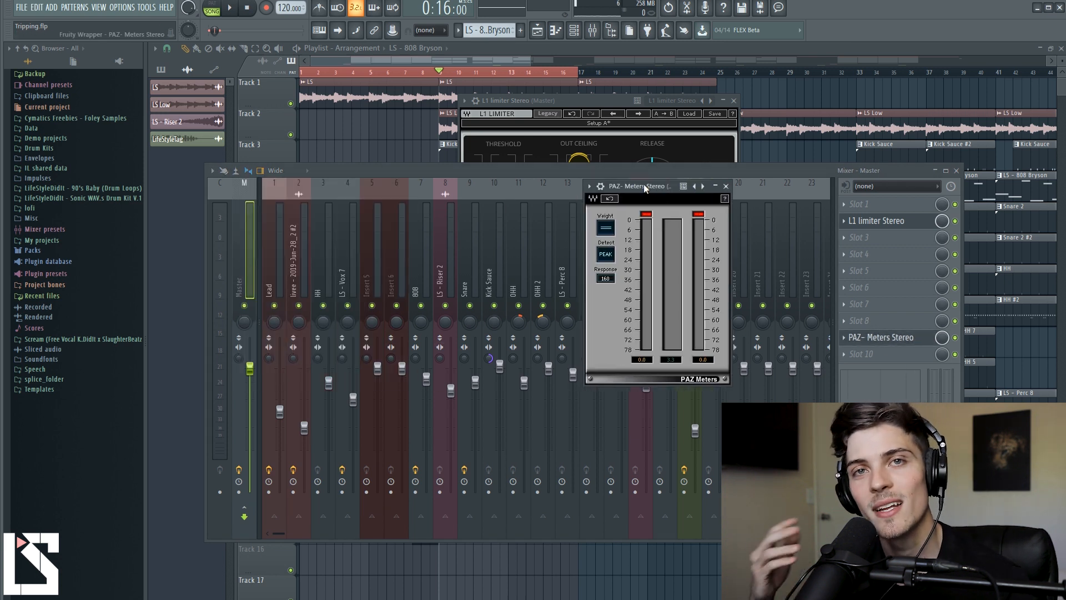
left_click(607, 254)
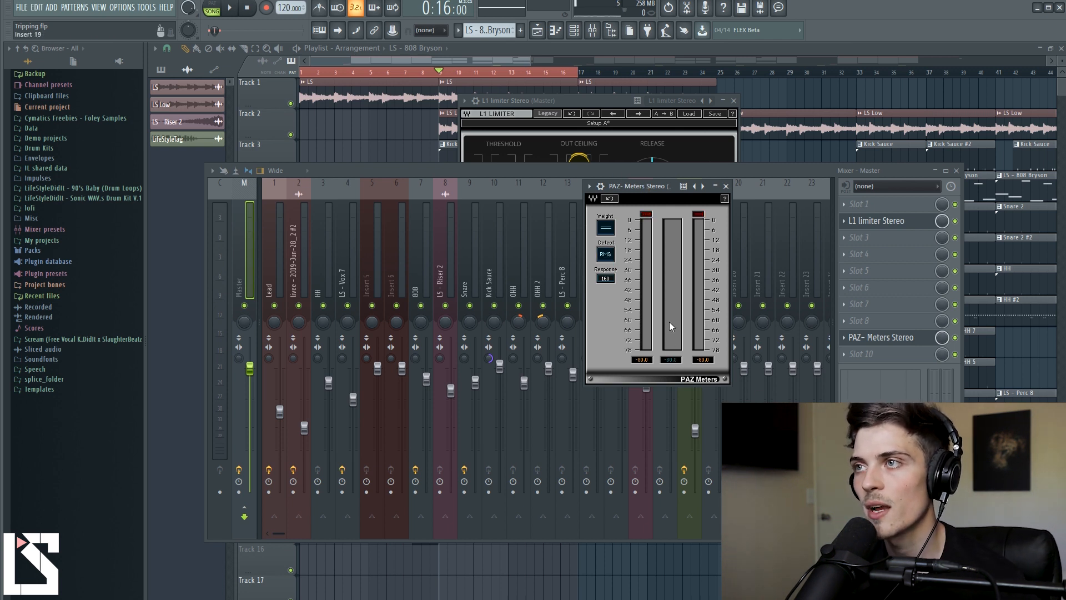
key("space")
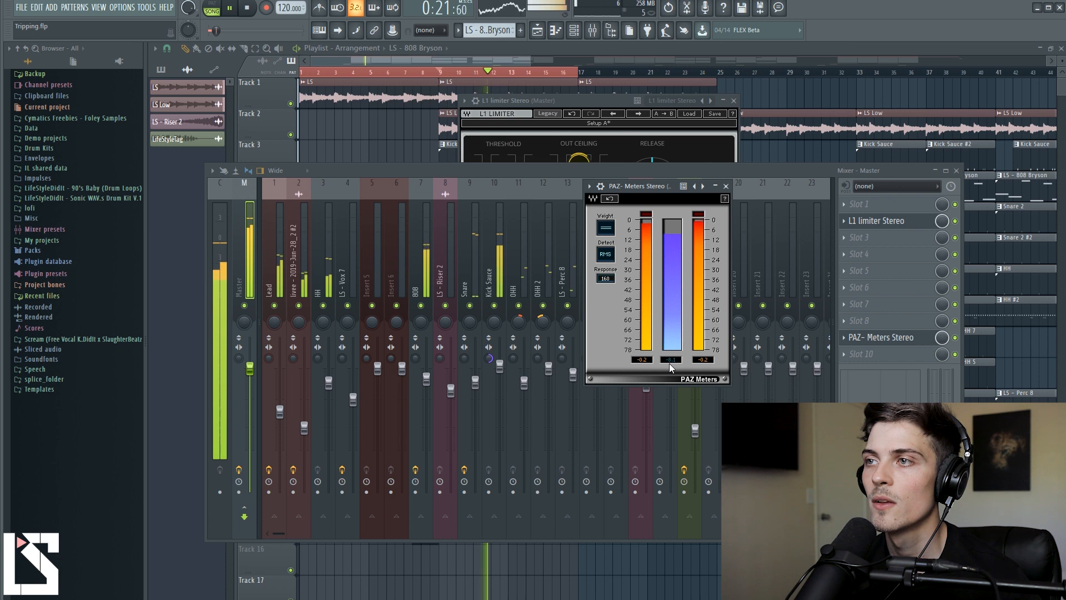
key("space")
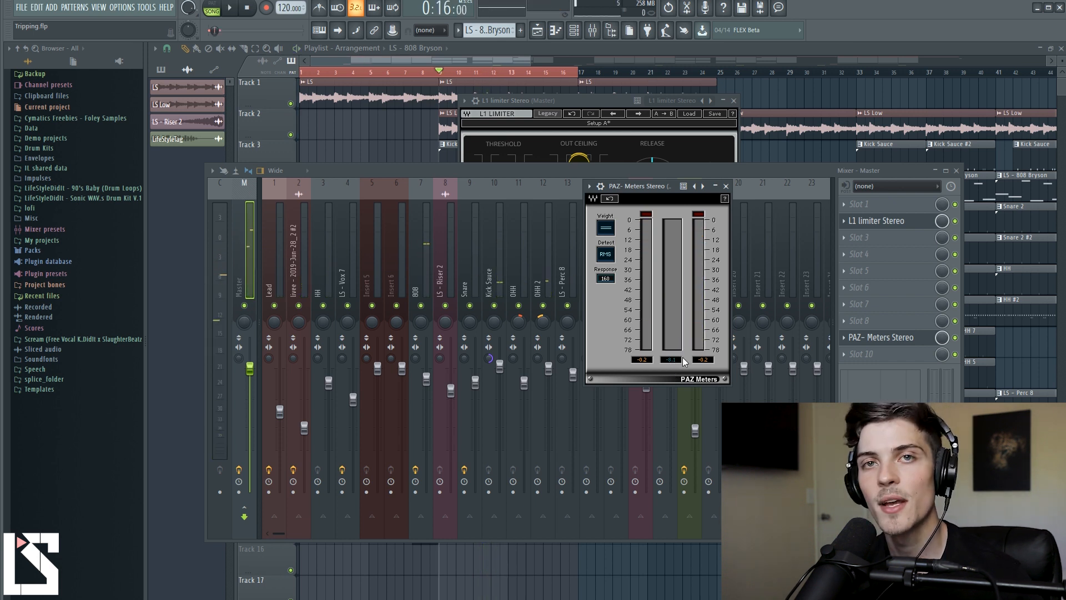
Step: Close the PAZ Meters window and delete the meter from slot 9 of the Master channel
left_click(725, 186)
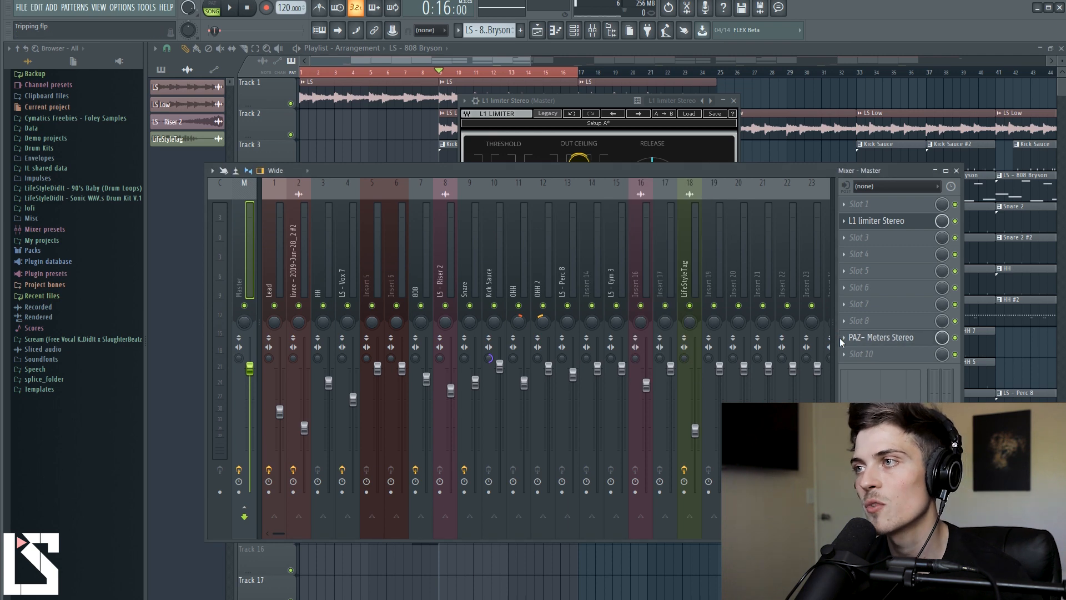
left_click(843, 339)
left_click(863, 364)
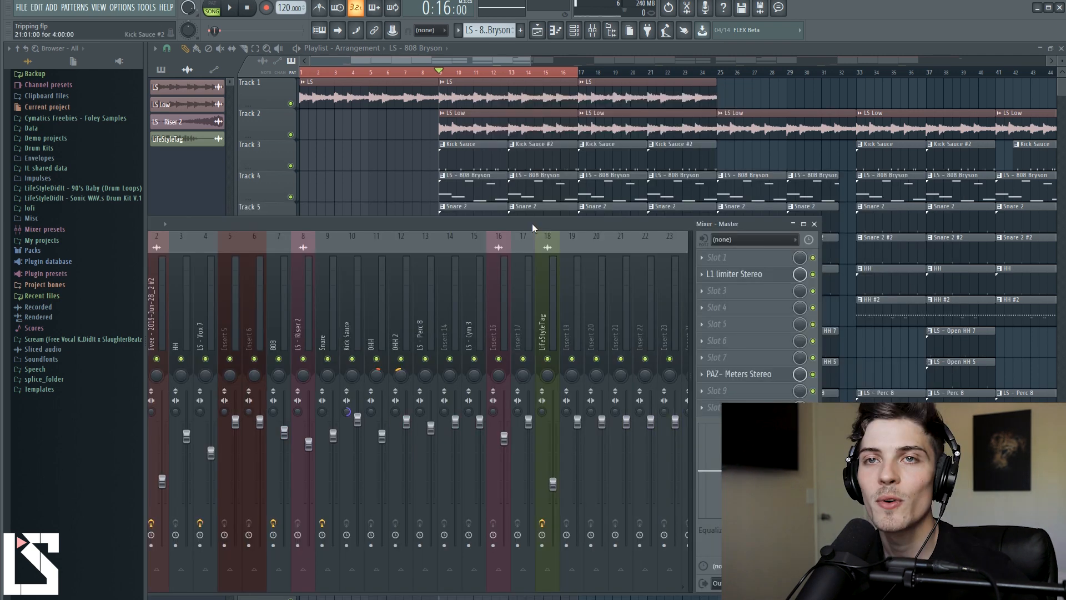
Step: Reposition the mixer and compare the playing beat with the L1 limiter bypassed and enabled on the Master channel
left_click_drag(580, 221, 525, 235)
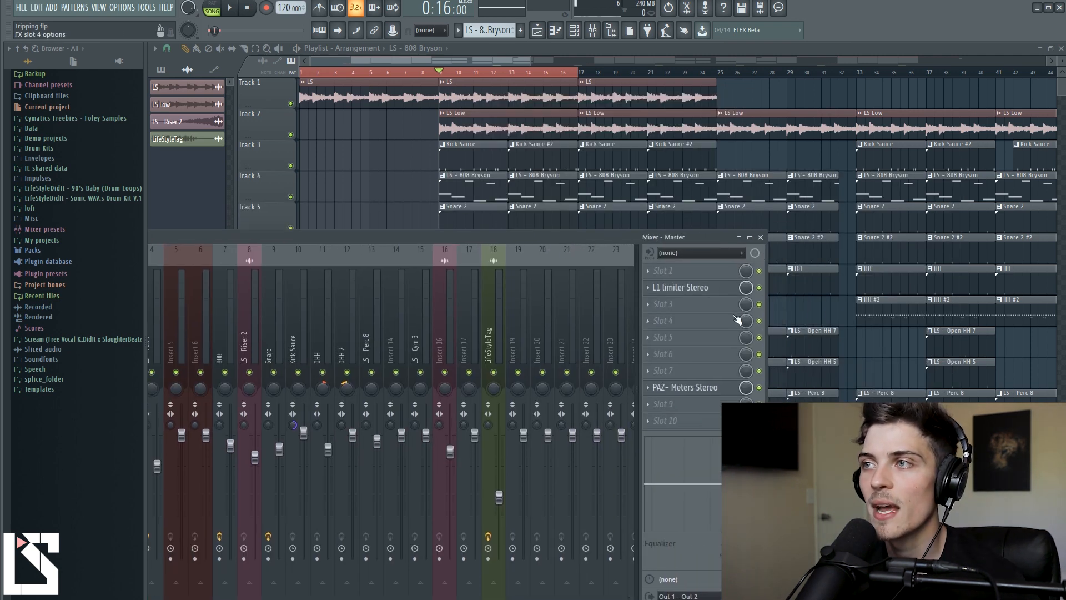
key("space")
left_click(760, 288)
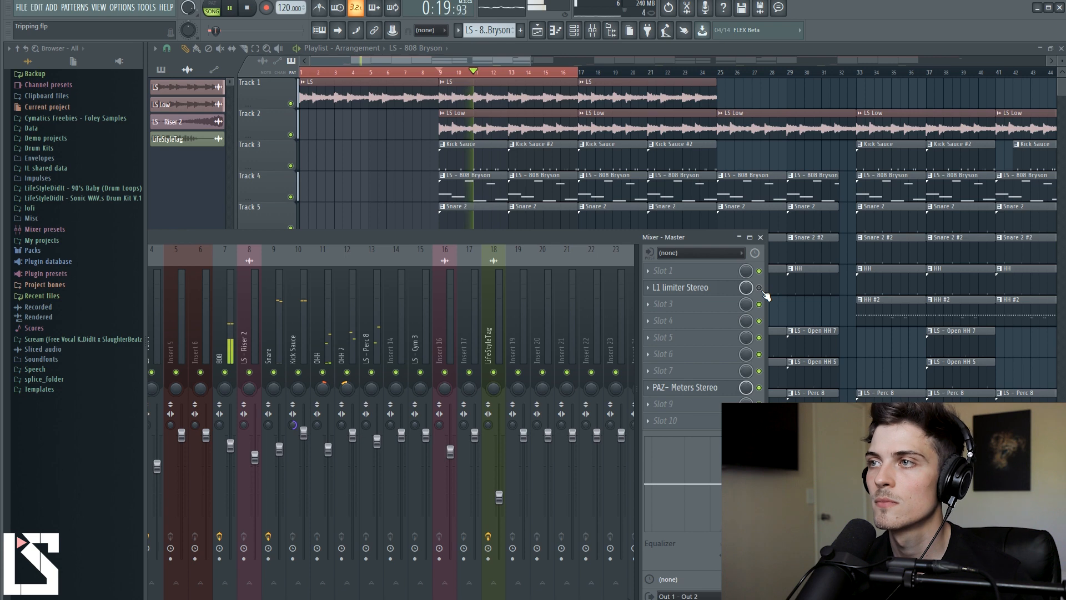
left_click(760, 288)
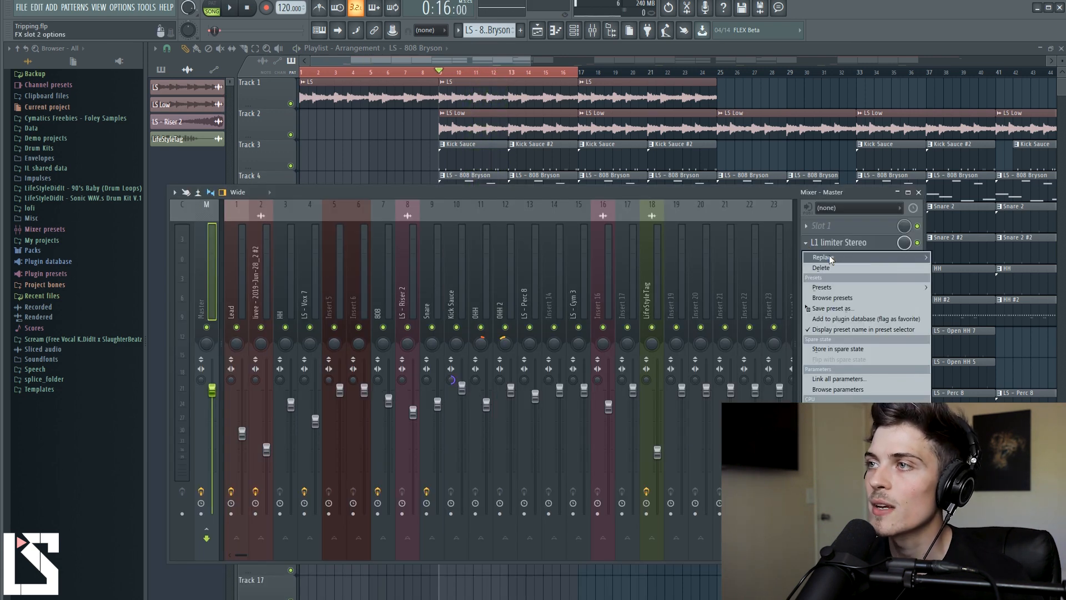
Step: Replace the L1 limiter in slot 2 of the Master channel with JST Clip
mouse_move(828, 255)
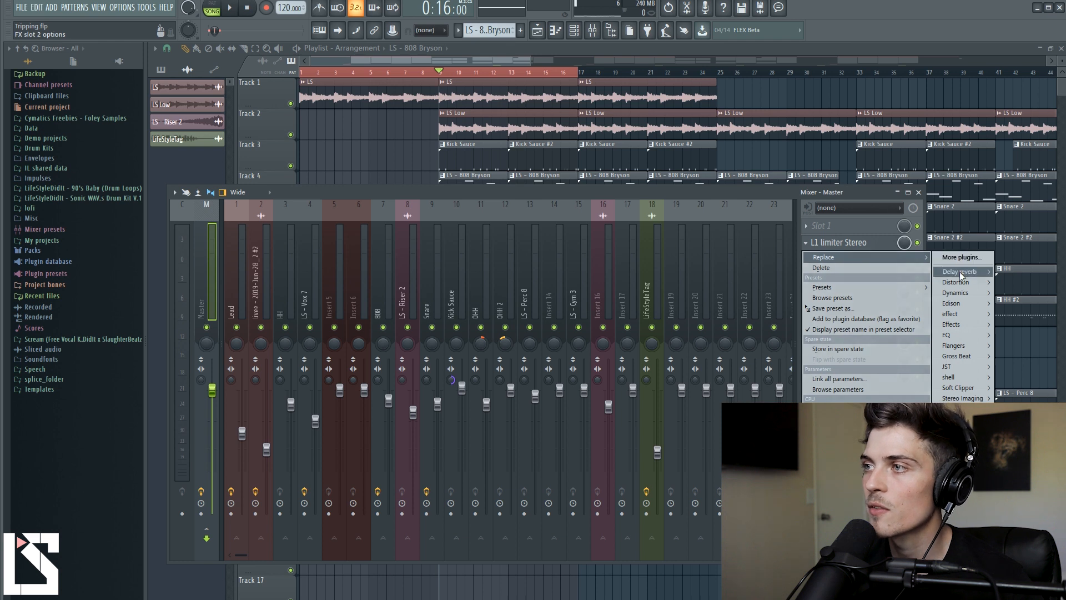
mouse_move(963, 396)
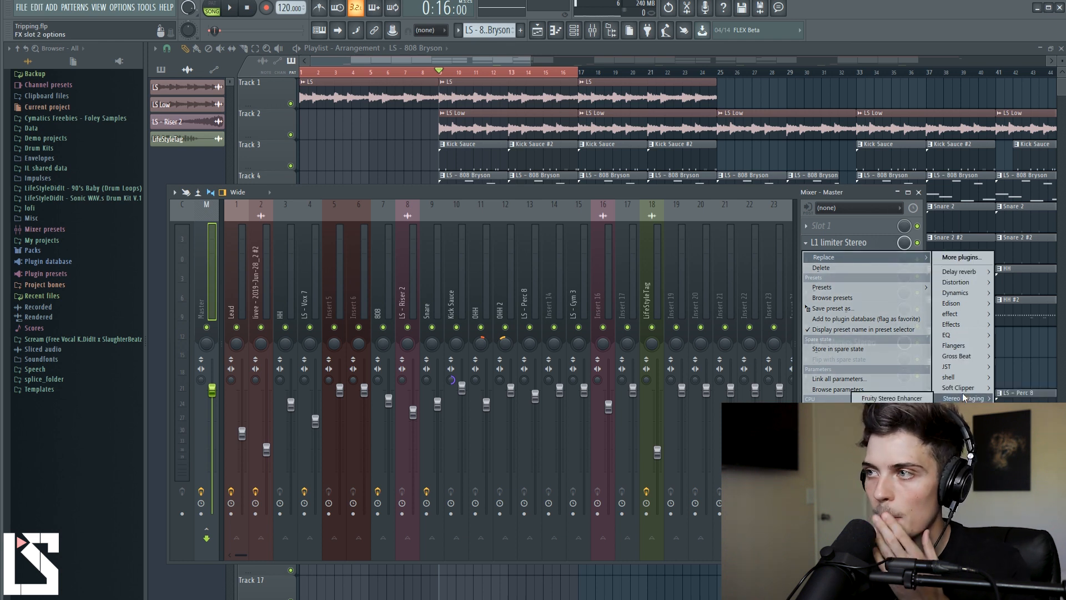
mouse_move(958, 365)
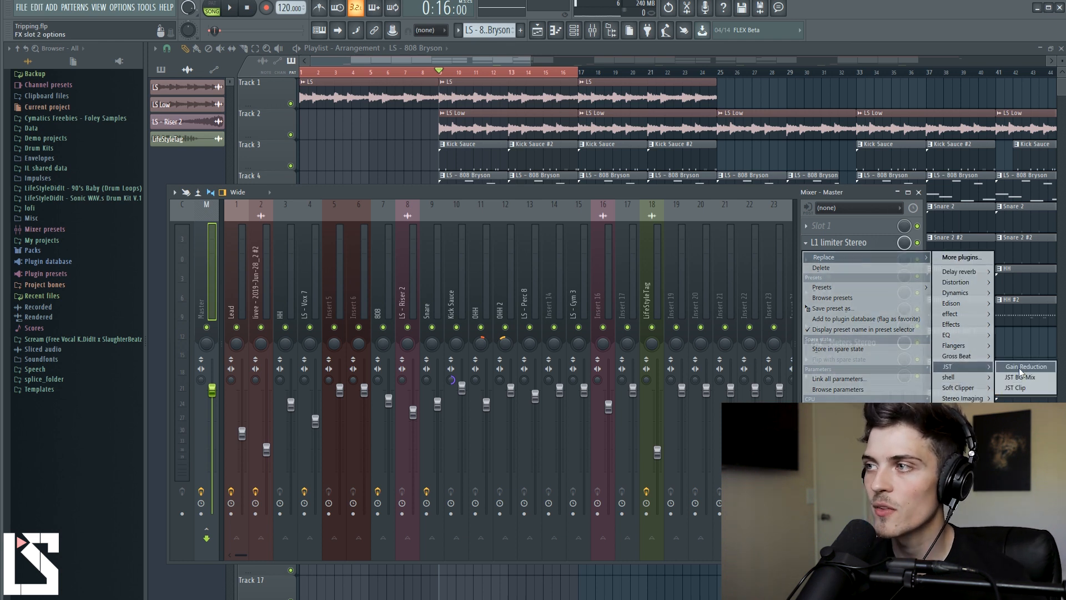
left_click(1016, 387)
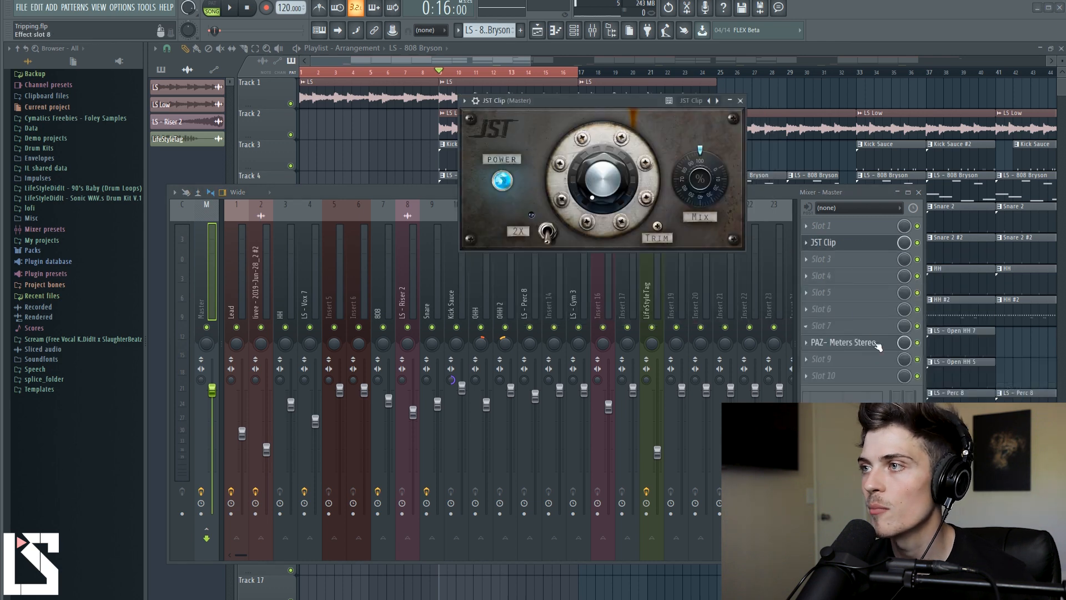
Step: Close the mixer and move the JST Clip window lower over the playlist
left_click_drag(569, 100, 574, 156)
left_click(918, 192)
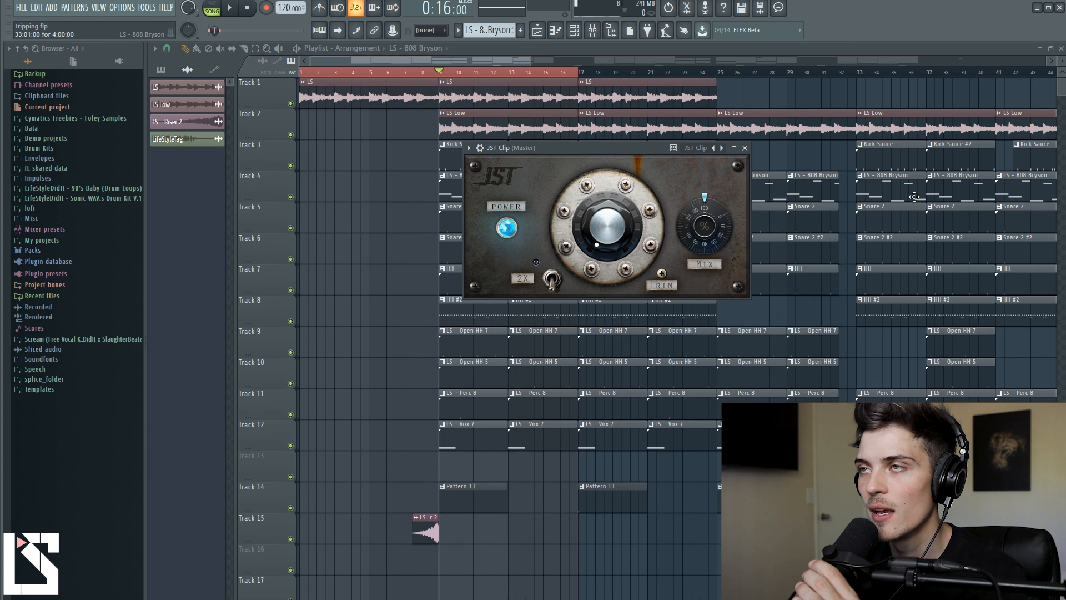
left_click_drag(630, 152, 632, 195)
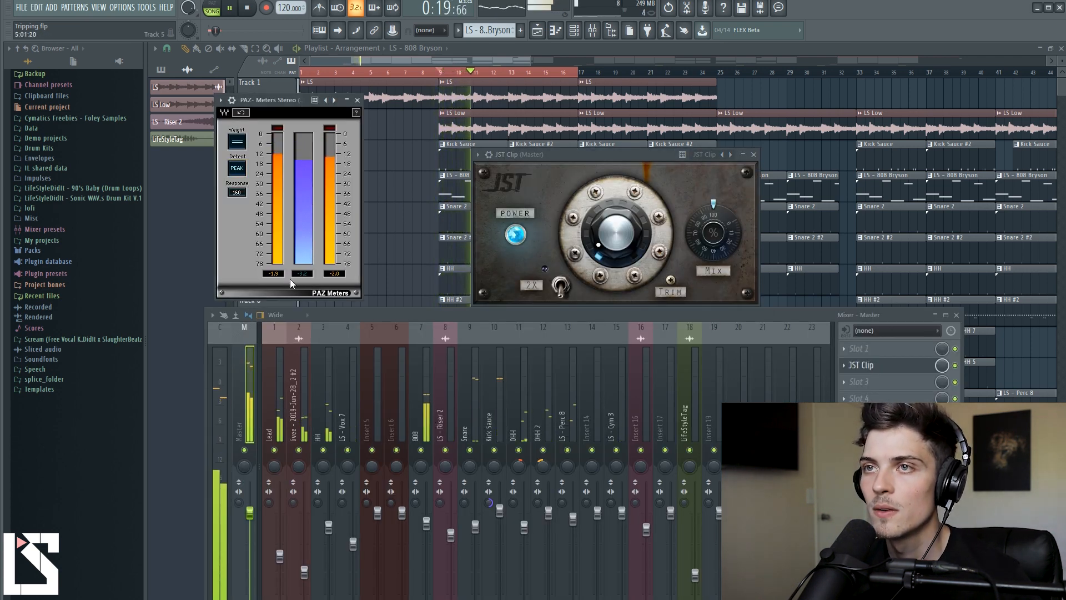
Step: Raise JST Clip's Drive to 8.5 dB and reduce it to 5.7 dB while auditioning the beat
left_click_drag(624, 237, 622, 203)
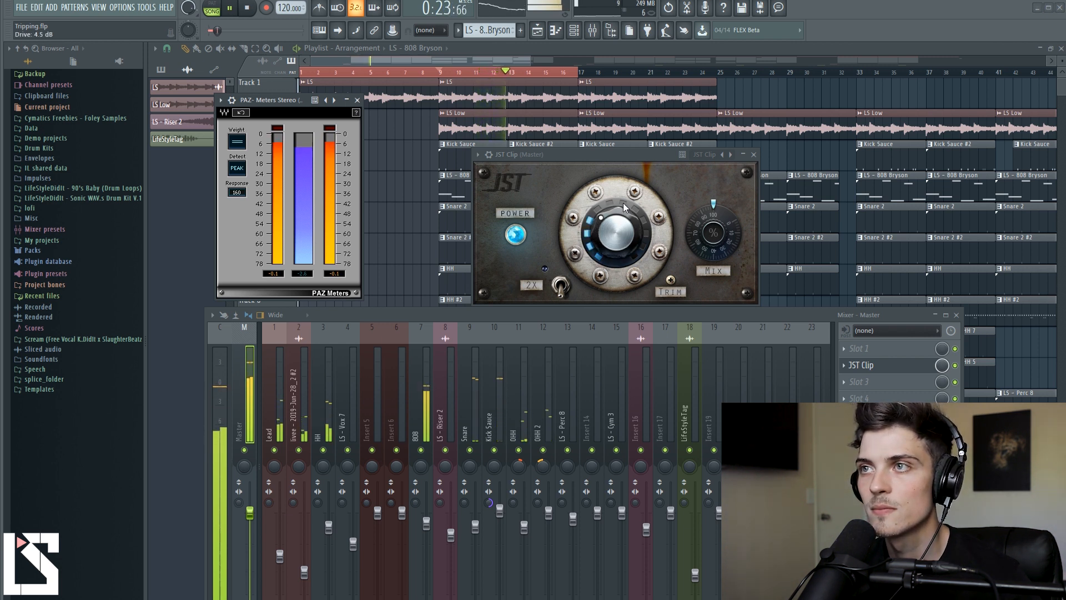
left_click_drag(623, 202, 628, 156)
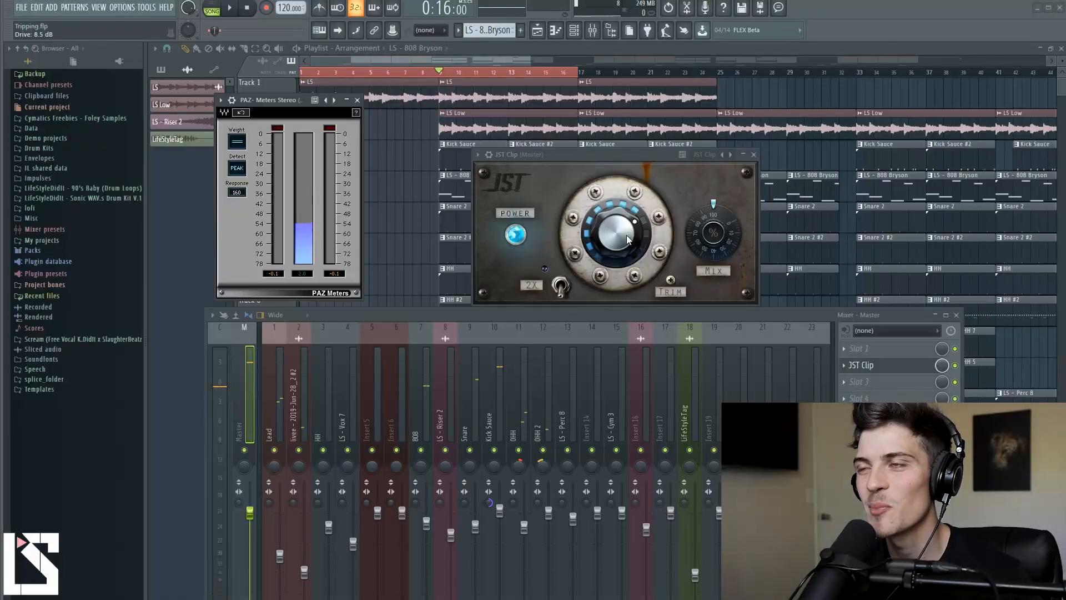
key("space")
left_click_drag(626, 234, 621, 262)
key("space")
key("space")
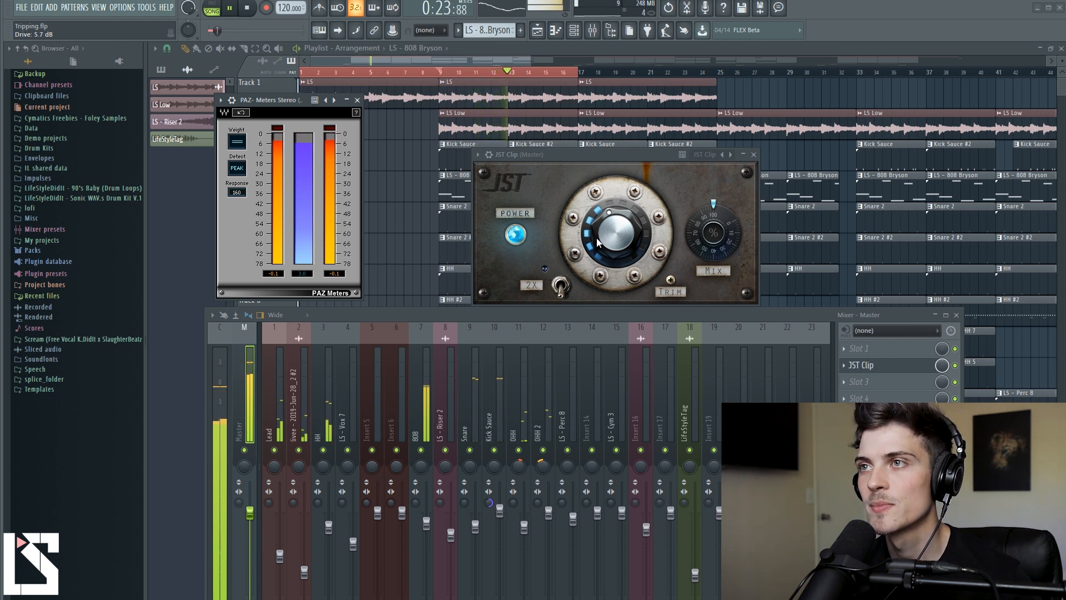
Step: Set PAZ Meters' detection to RMS and play the clipped beat to measure its level
key("space")
left_click(276, 246)
key("space")
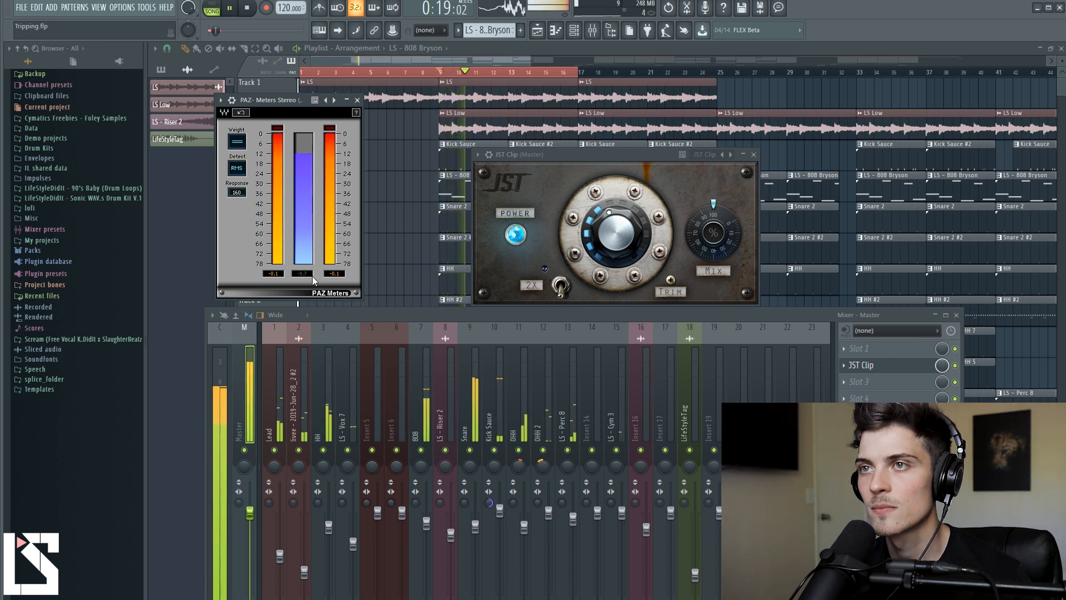
key("space")
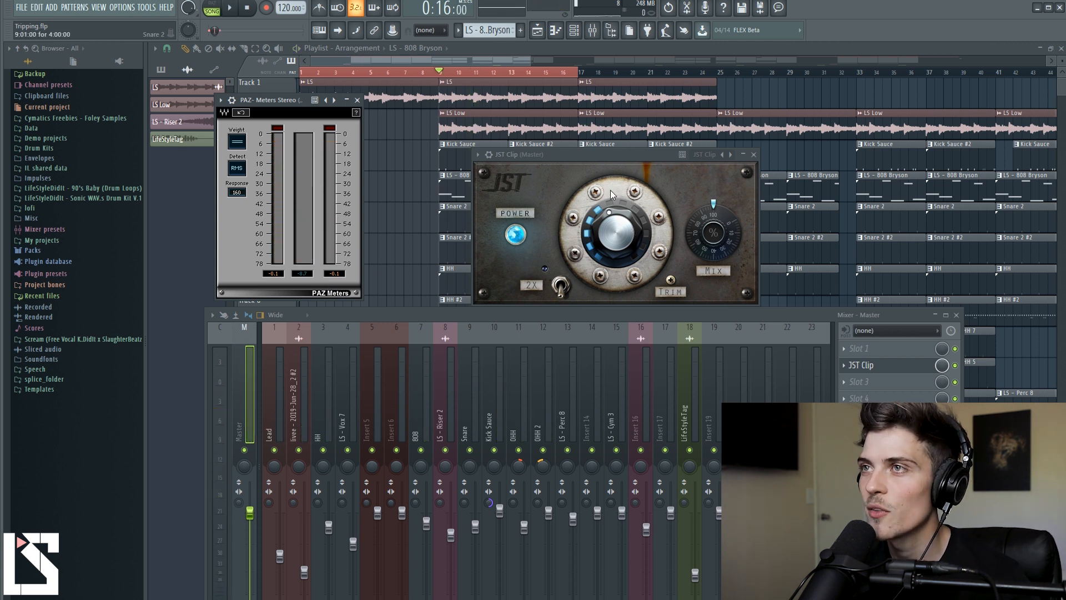
Step: Close PAZ Meters, shift the JST Clip window up, and enable JST Clip's 2X switch
left_click(357, 99)
left_click_drag(579, 159, 581, 140)
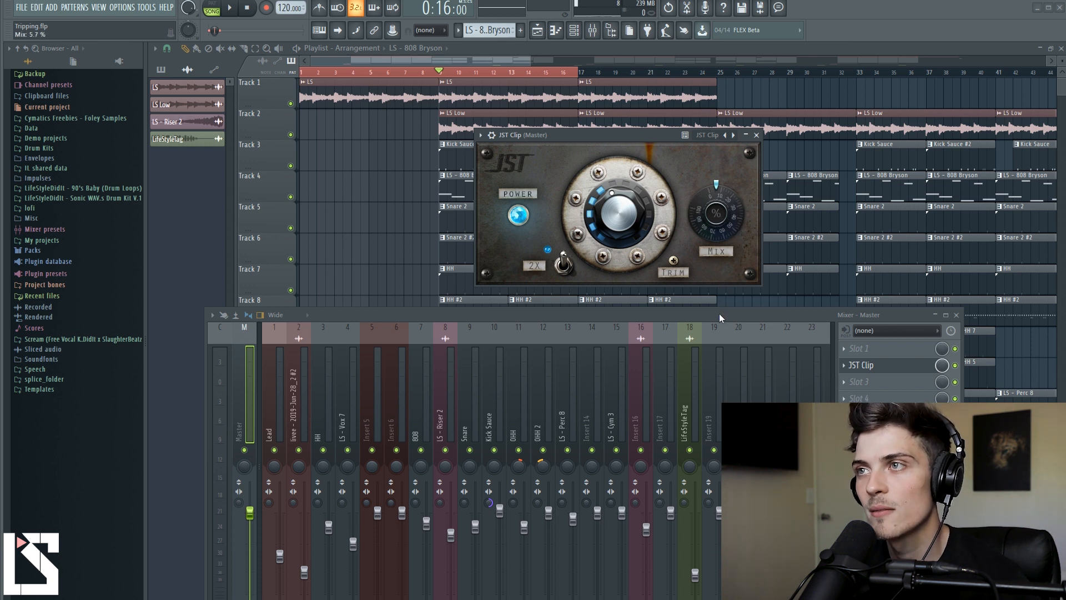
Step: Audition the beat with JST Clip's Mix set to 9.4%, 99.5% and 13.0%
key("space")
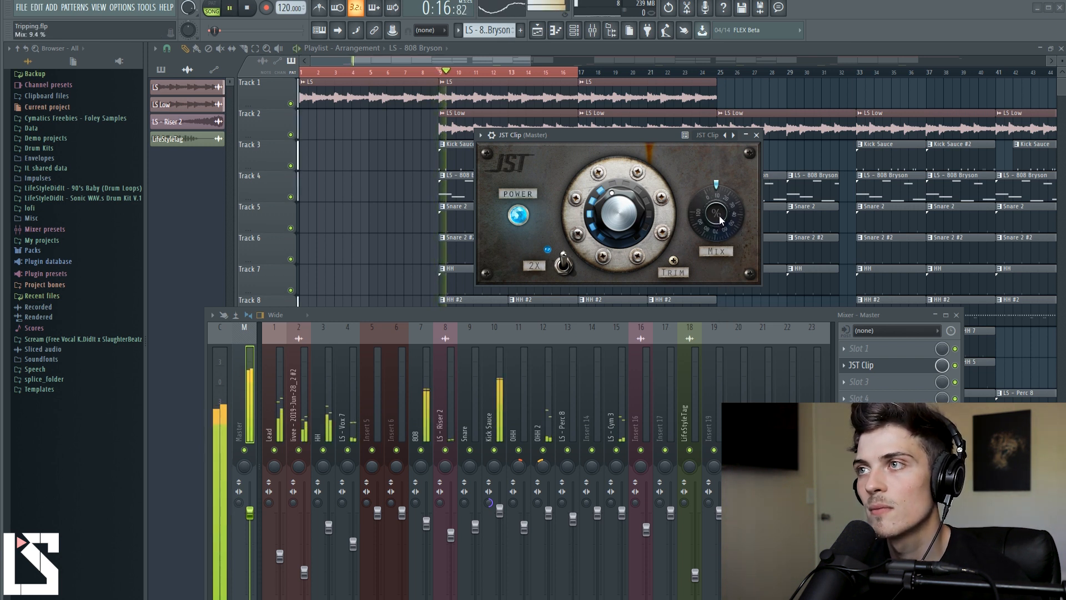
left_click_drag(723, 195, 723, 220)
key("space")
key("space")
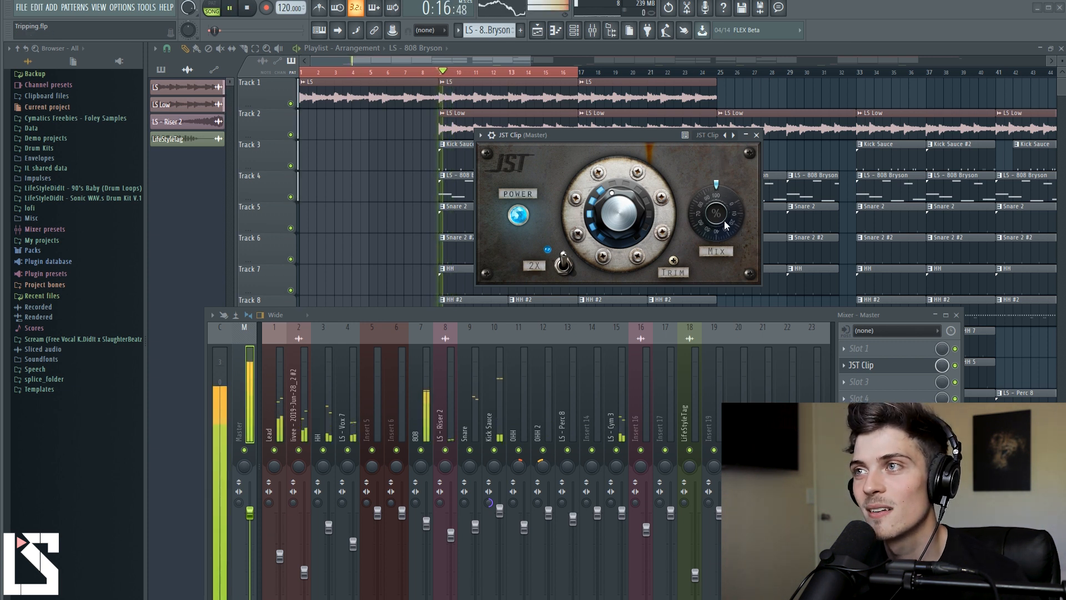
key("space")
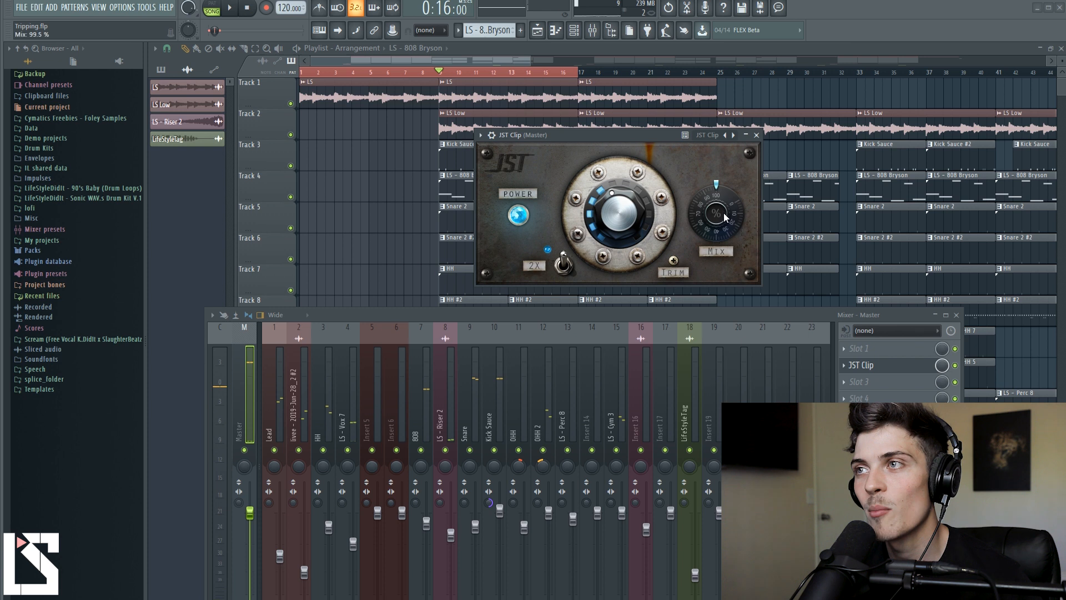
left_click_drag(725, 275, 725, 292)
key("space")
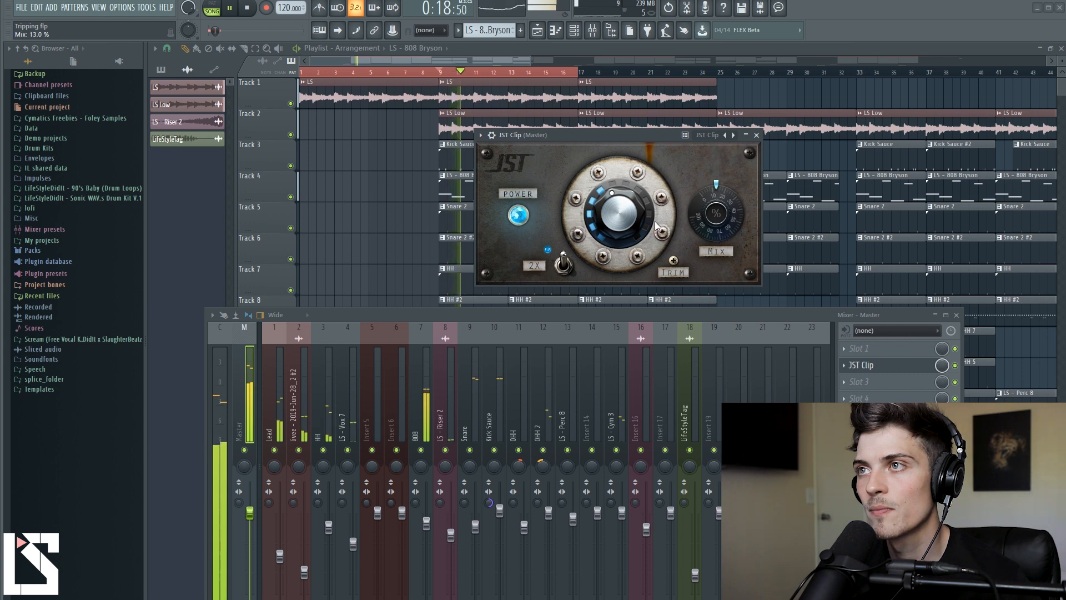
Step: Set JST Clip's Drive to 4.9 dB and raise it to 6.4 dB while auditioning the beat
left_click_drag(644, 222, 636, 226)
key("space")
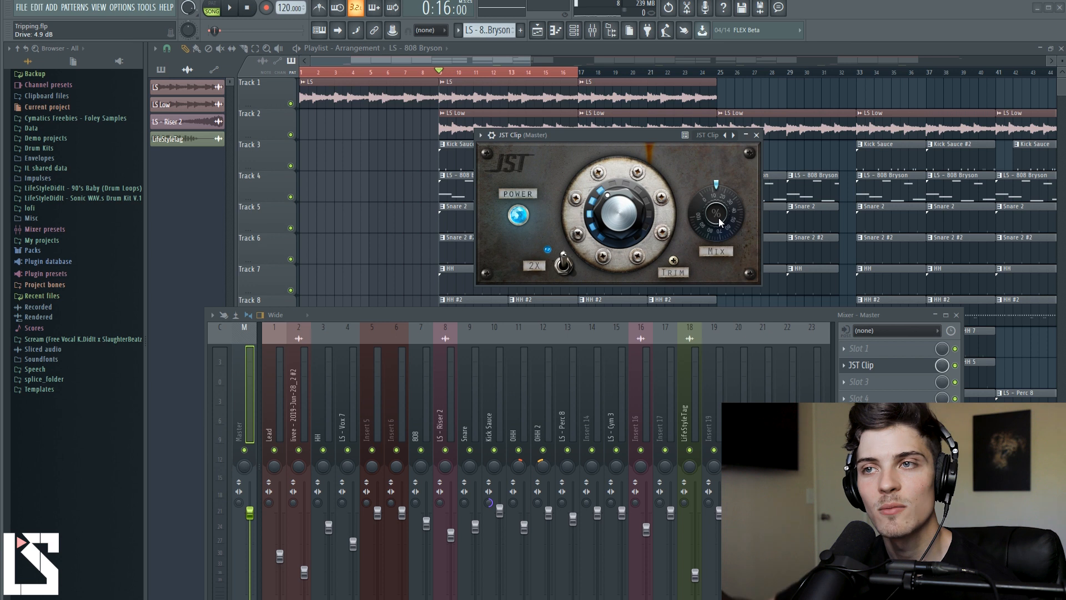
key("space")
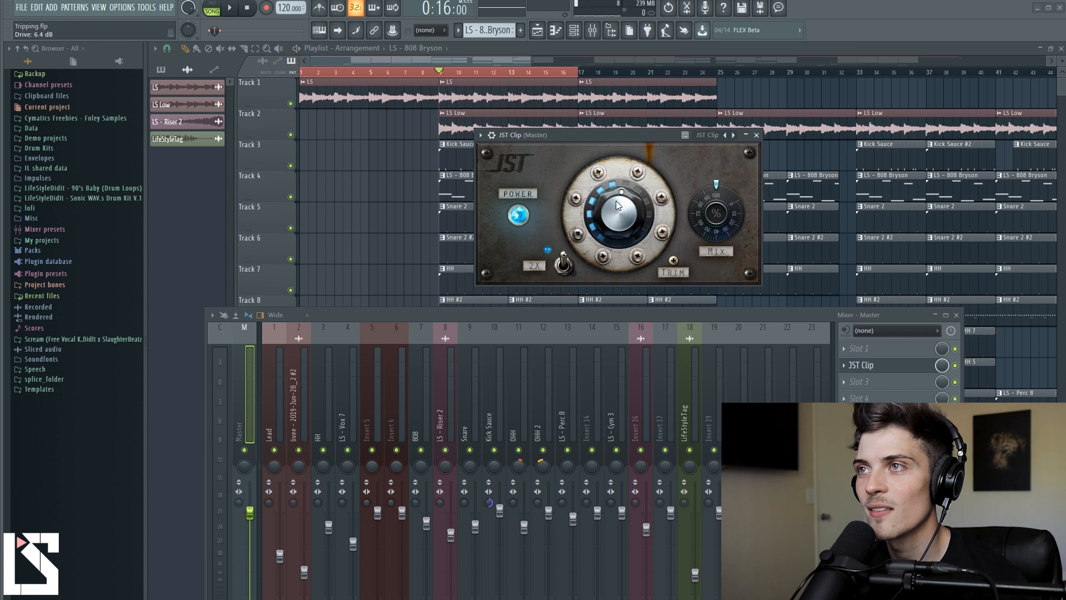
Step: Turn off JST Clip's 2X switch, set Drive to 7.5 dB, and audition the beat
left_click(563, 266)
left_click_drag(628, 227, 628, 216)
key("space")
key("space")
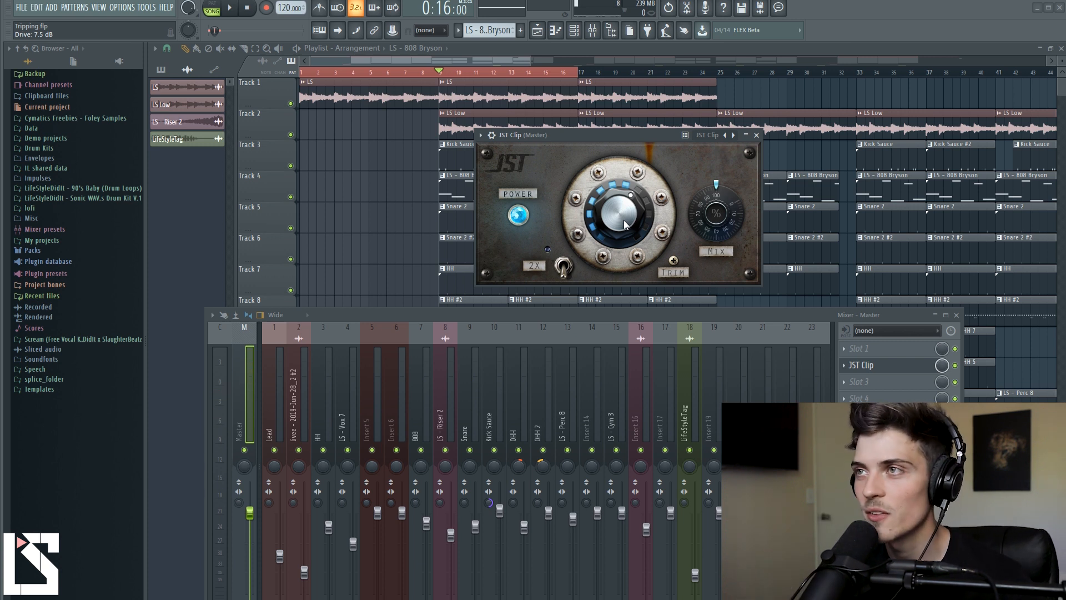
Step: Close JST Clip, replace it with Fruity soft clipper in slot 2 of the Master channel, and shift the new plugin window down
left_click(756, 135)
left_click(844, 365)
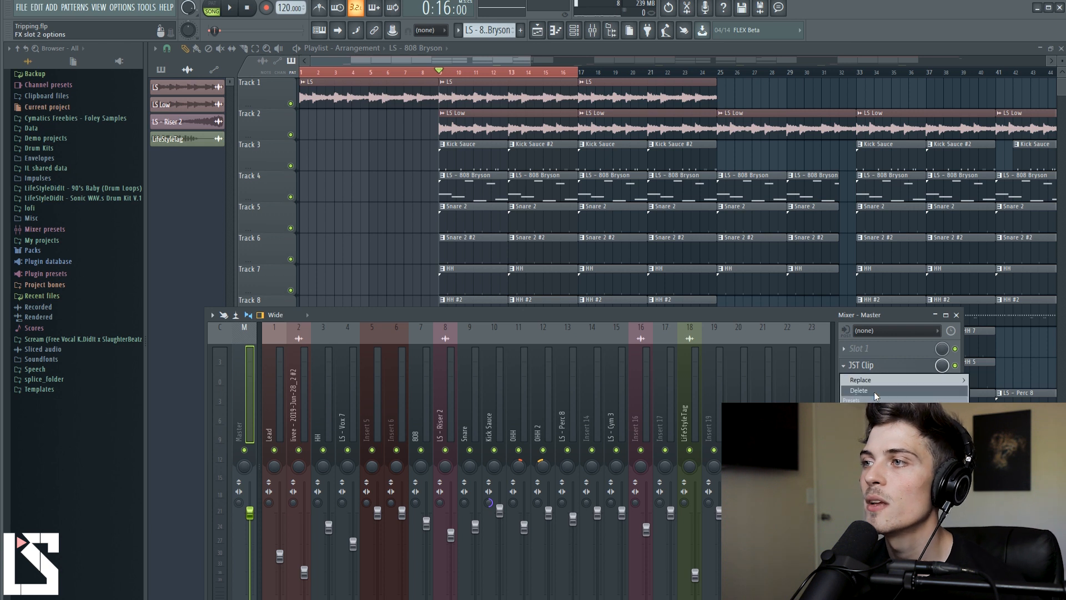
mouse_move(874, 381)
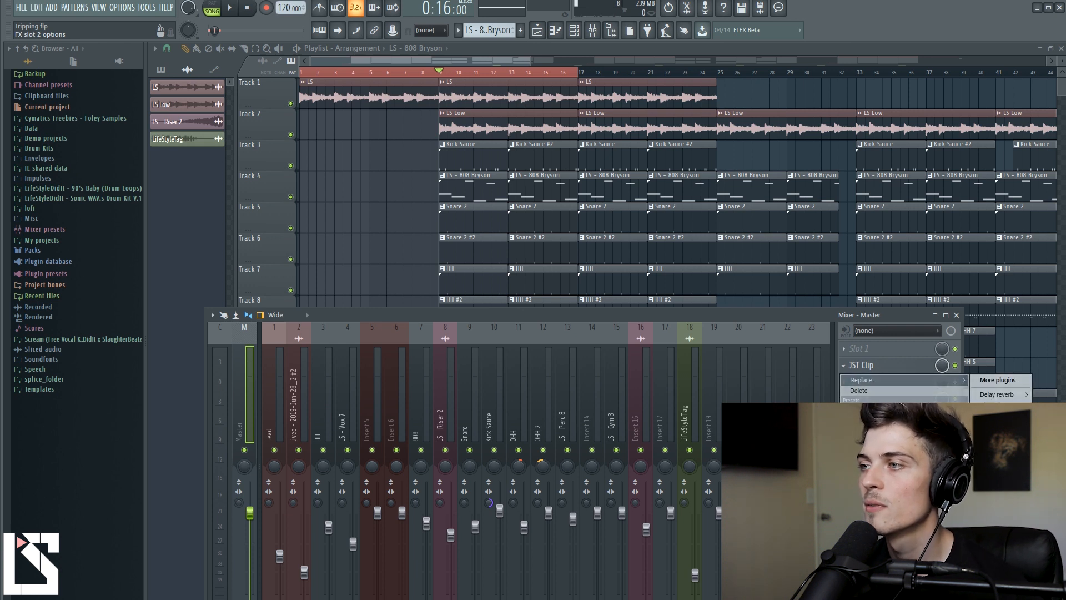
left_click(932, 438)
left_click_drag(511, 135, 533, 176)
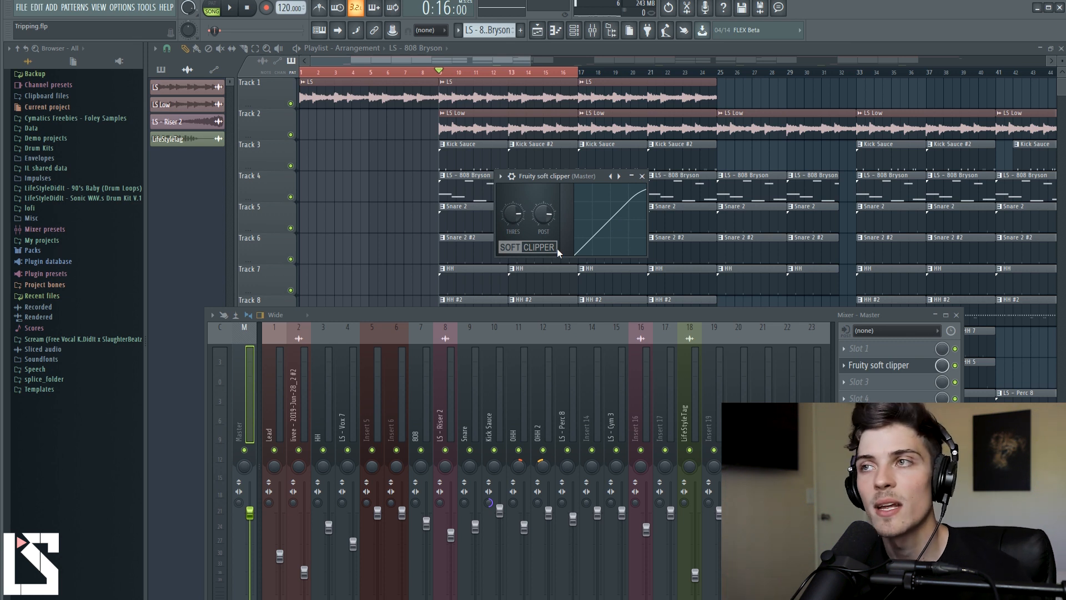
Step: Move Fruity soft clipper to slot 3 and load Fruity parametric EQ 2 into slot 2, placing its window above the mixer
left_click(641, 176)
left_click_drag(879, 365, 873, 380)
left_click(845, 367)
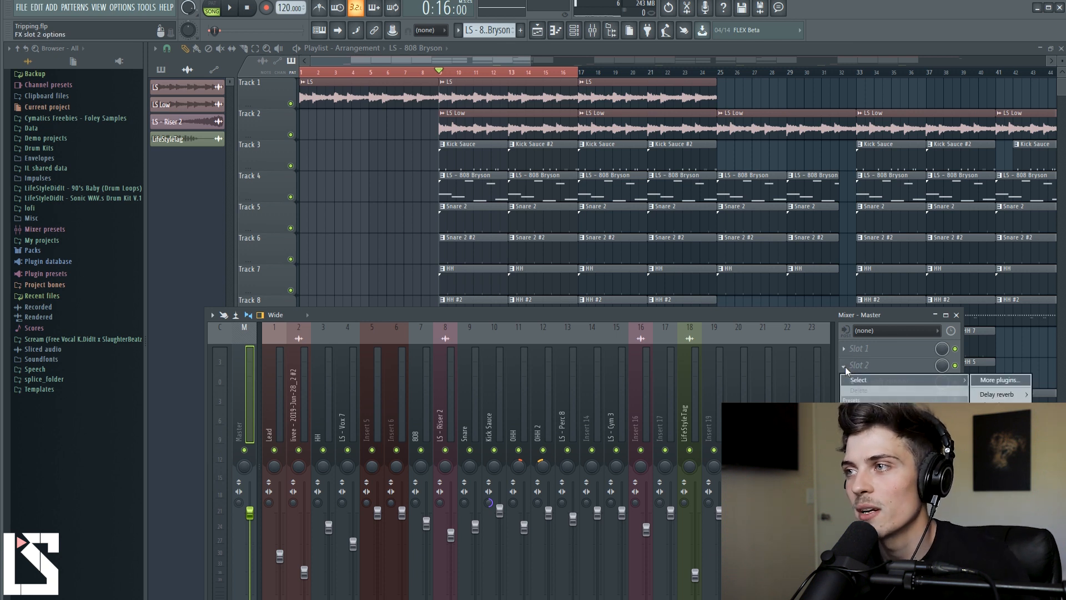
mouse_move(860, 379)
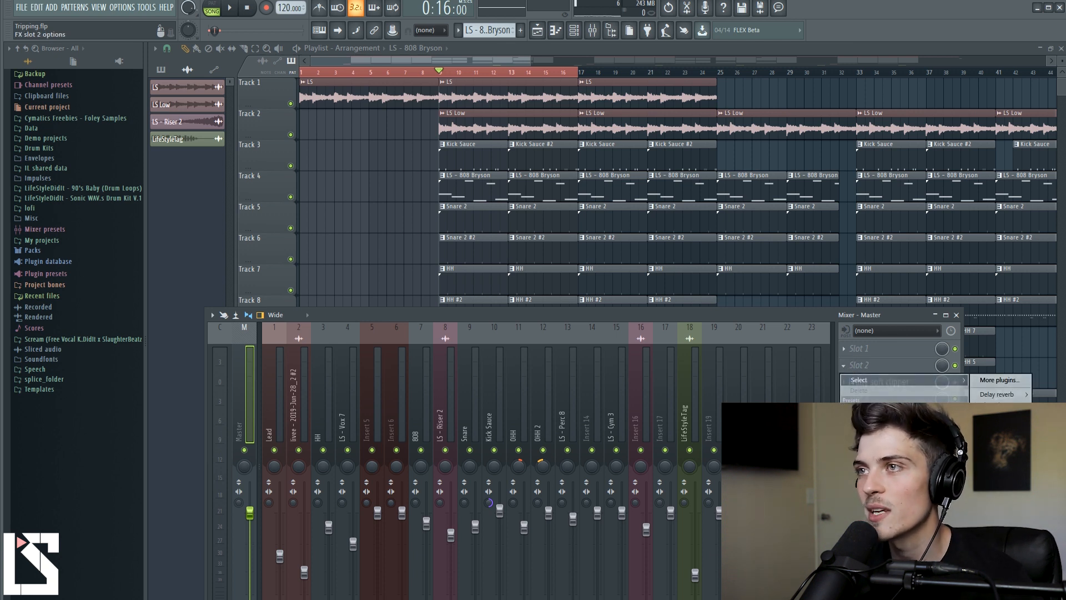
left_click(921, 483)
left_click_drag(378, 153, 616, 131)
Step: Raise the EQ's main level slightly, then bypass Fruity soft clipper and briefly audition the beat
left_click_drag(705, 215, 705, 208)
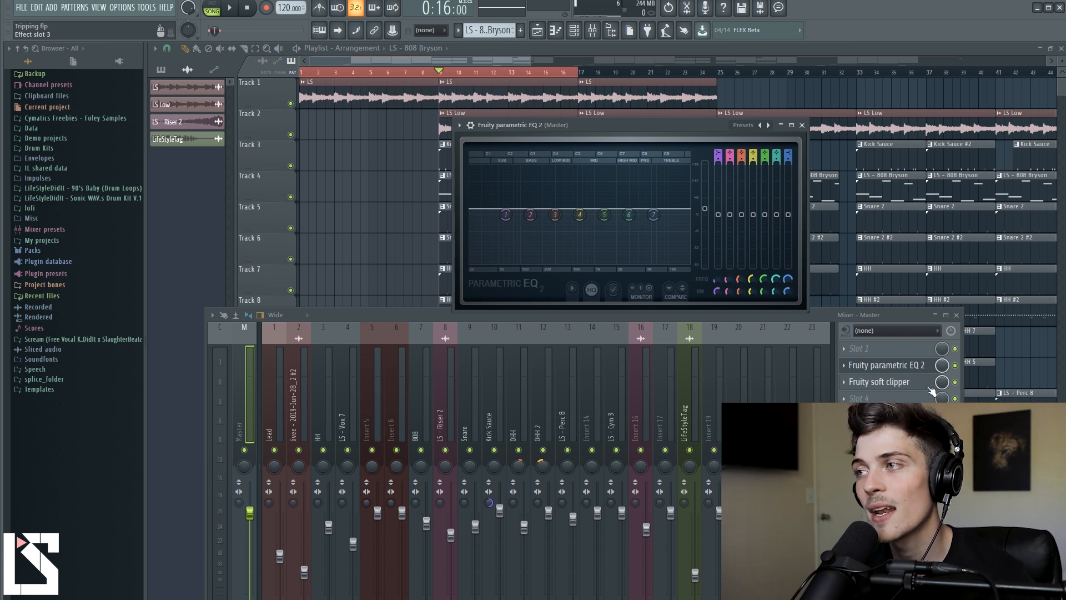
left_click(954, 382)
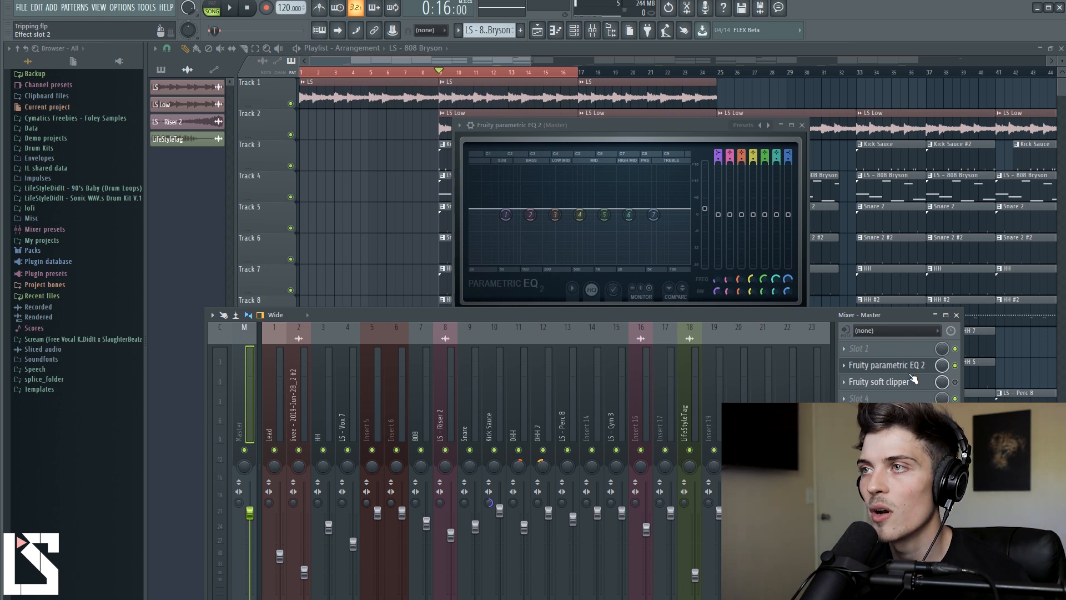
key("space")
key("space")
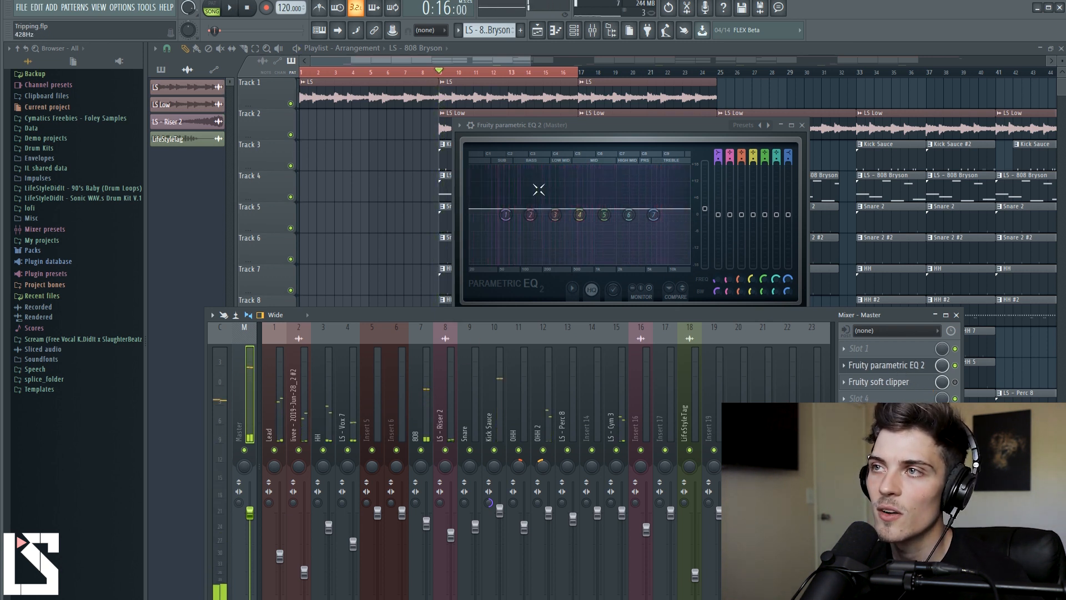
Step: Reset the EQ's main level to 0.0 dB and raise it to 6.0 dB while auditioning the beat
right_click(711, 214)
key("space")
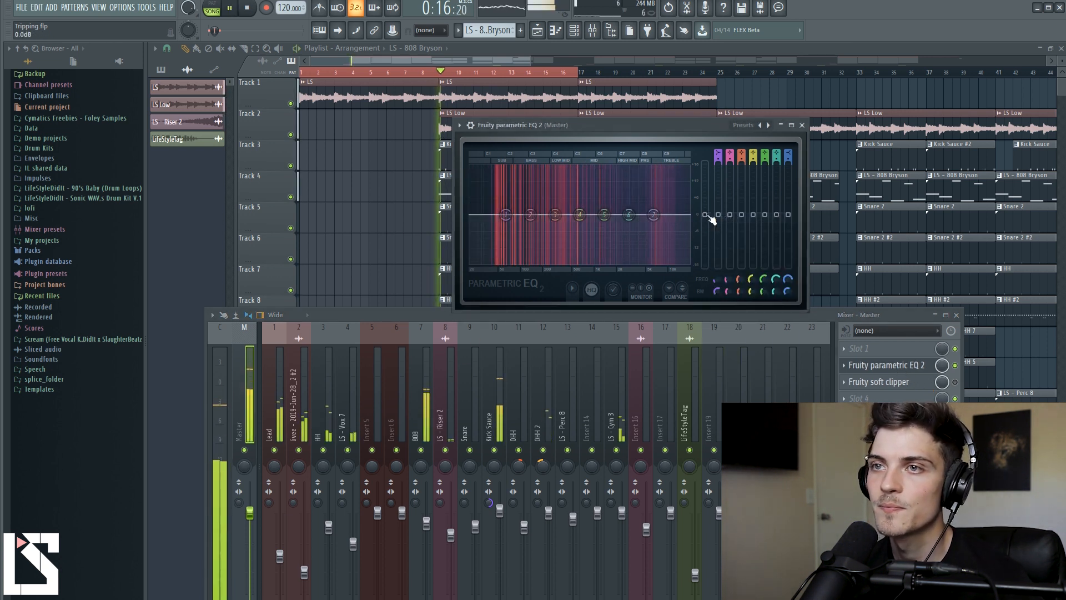
left_click_drag(705, 208, 704, 195)
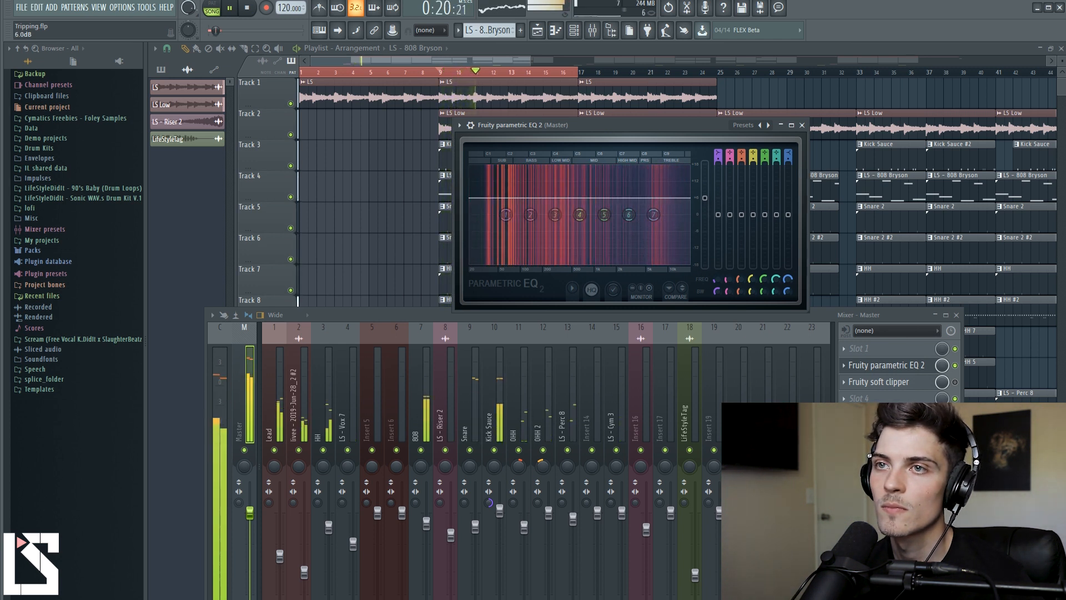
key("space")
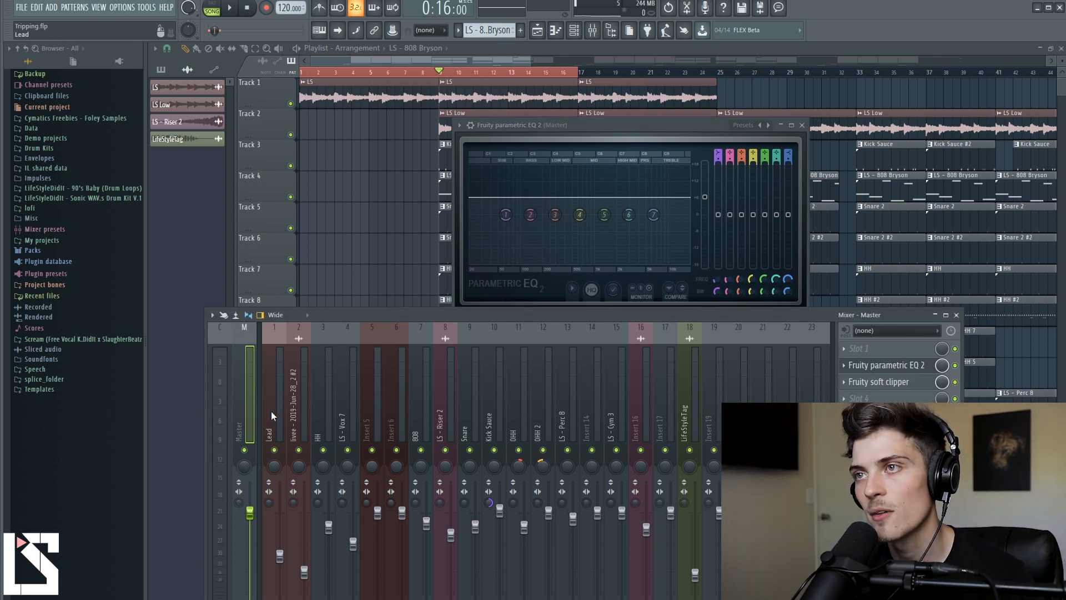
Step: Audition the beat while raising the EQ's main level to 6.9 dB and 8.1 dB, and lowering it to 7.3 dB
key("space")
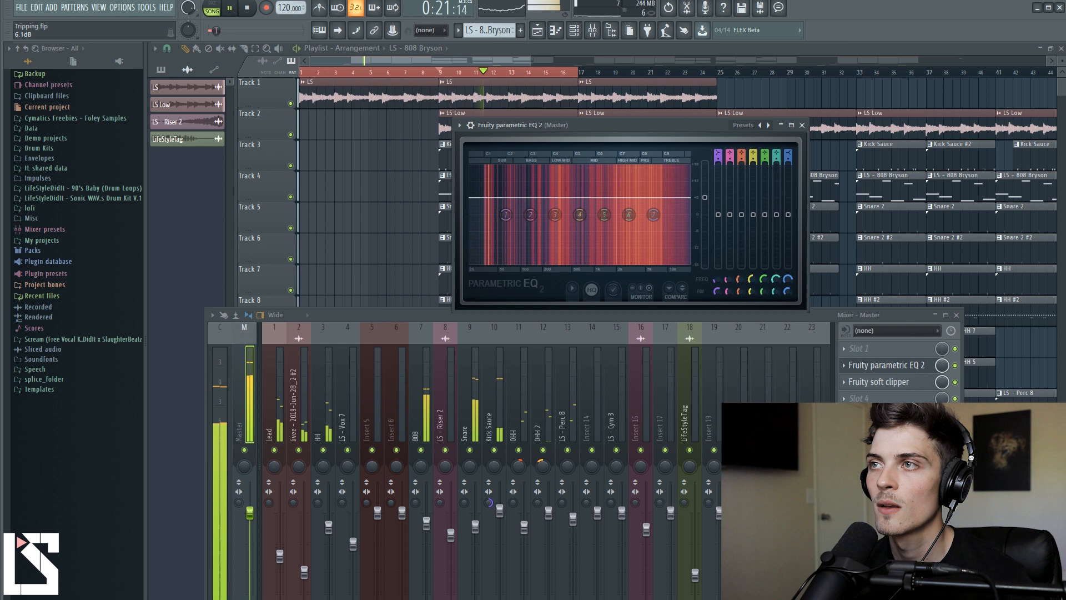
key("space")
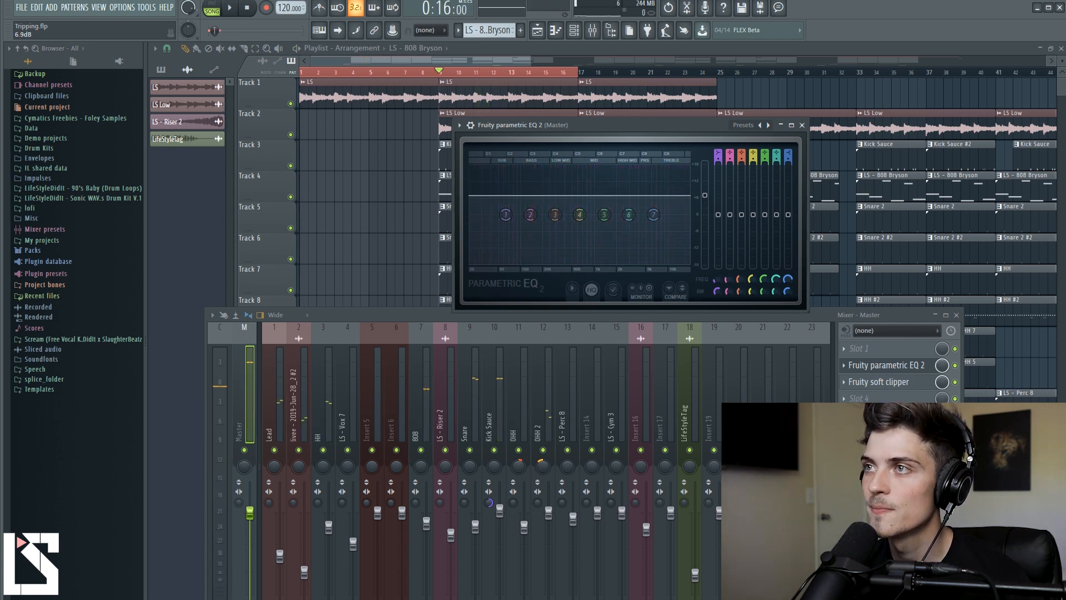
key("space")
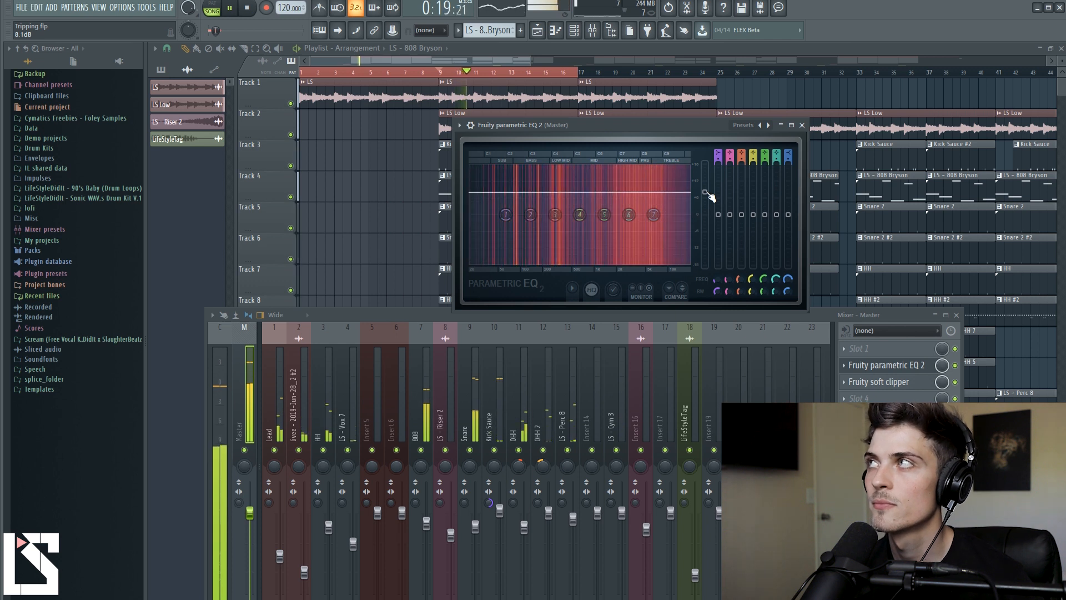
left_click_drag(705, 192, 707, 202)
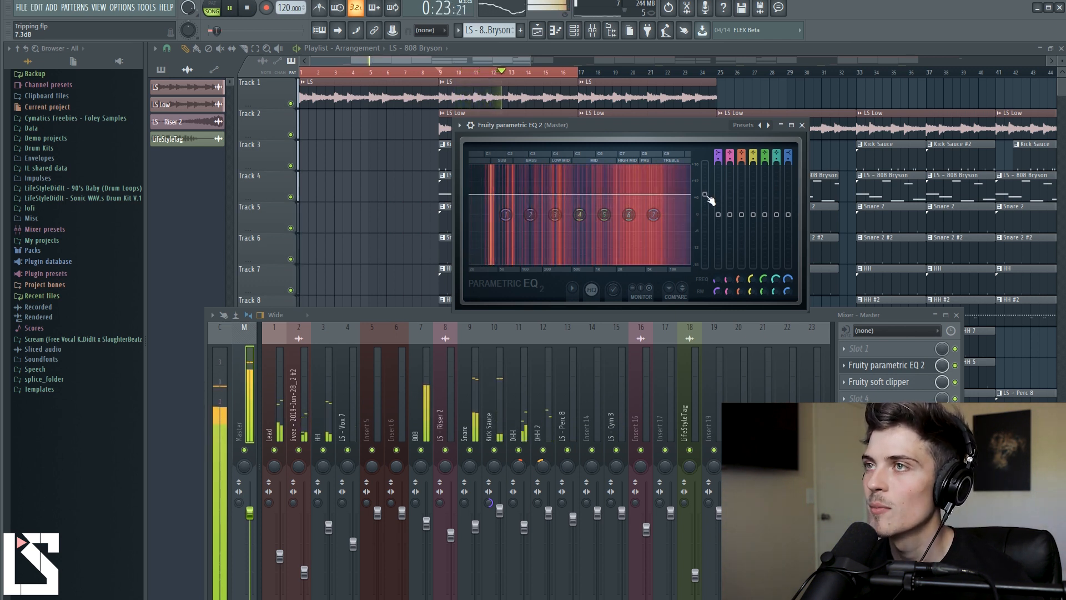
key("space")
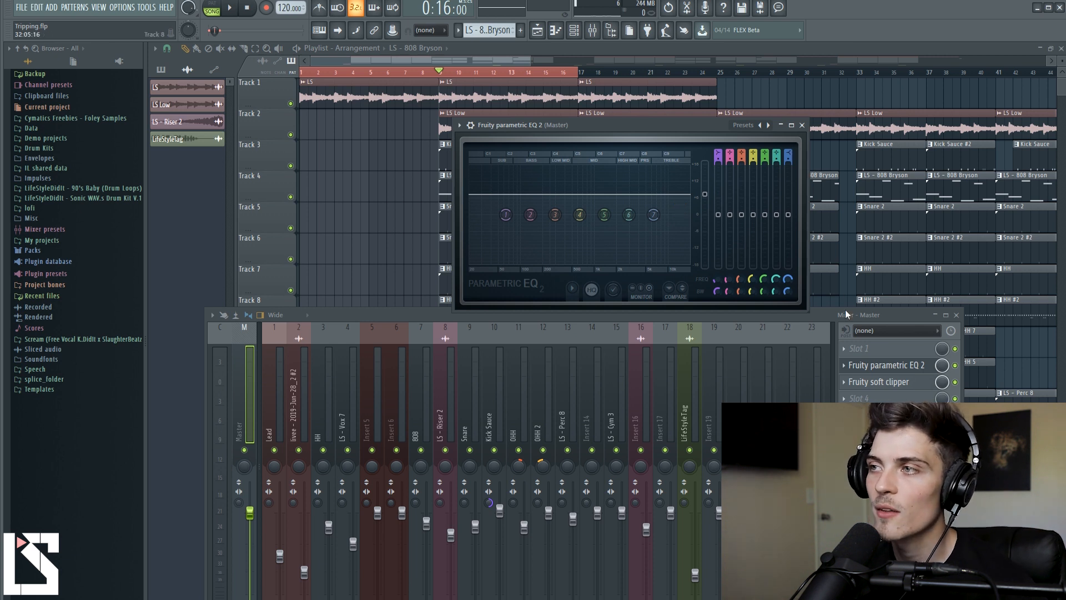
Step: Meter the playing beat in PAZ Meters while slightly lowering the EQ's main level, and close both plugin windows
left_click(883, 466)
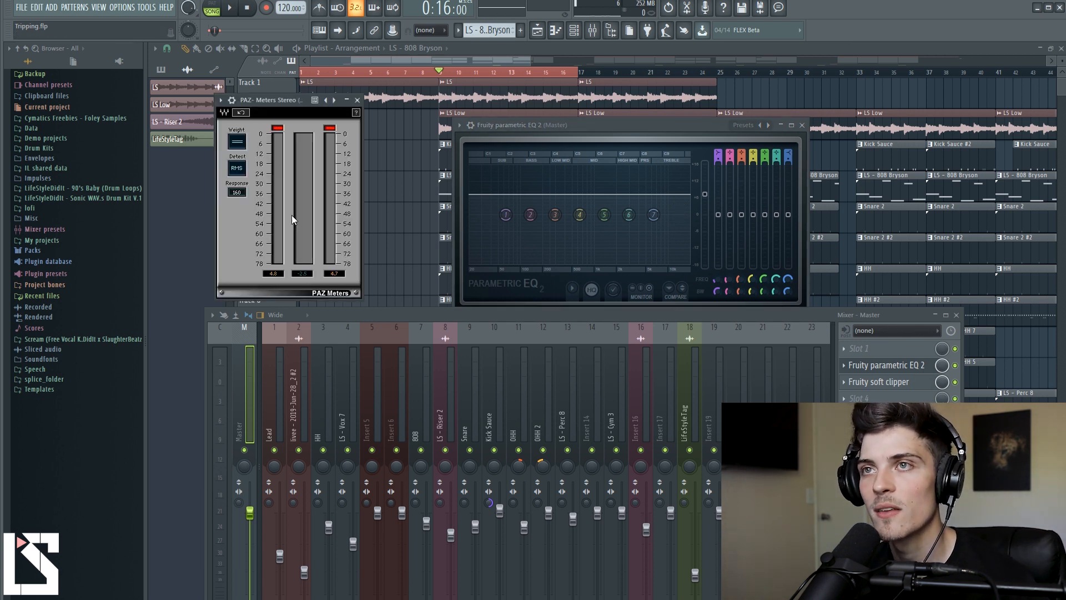
key("space")
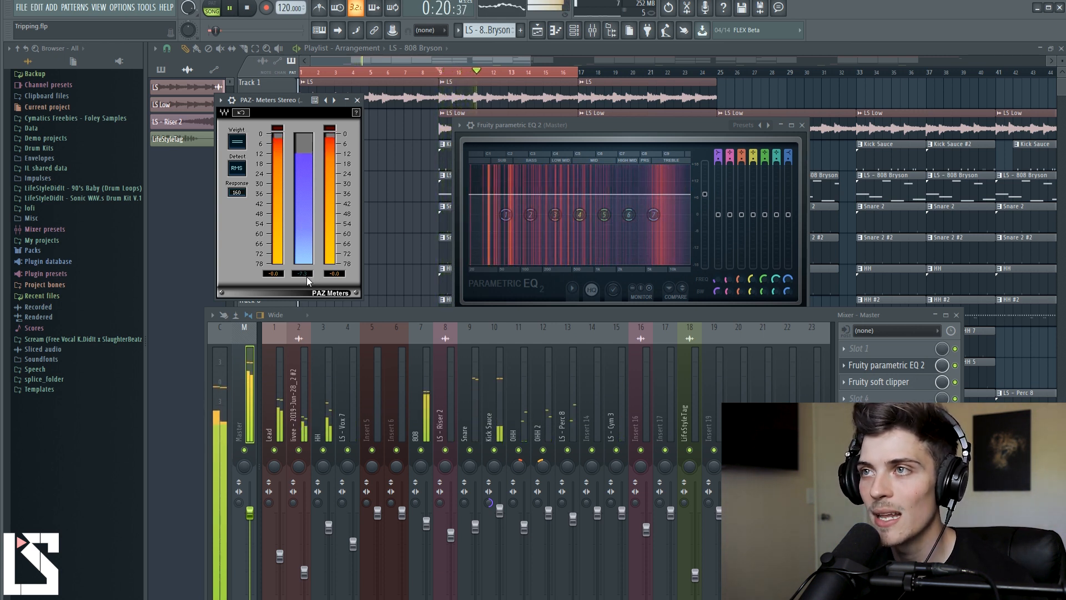
left_click_drag(705, 195, 705, 196)
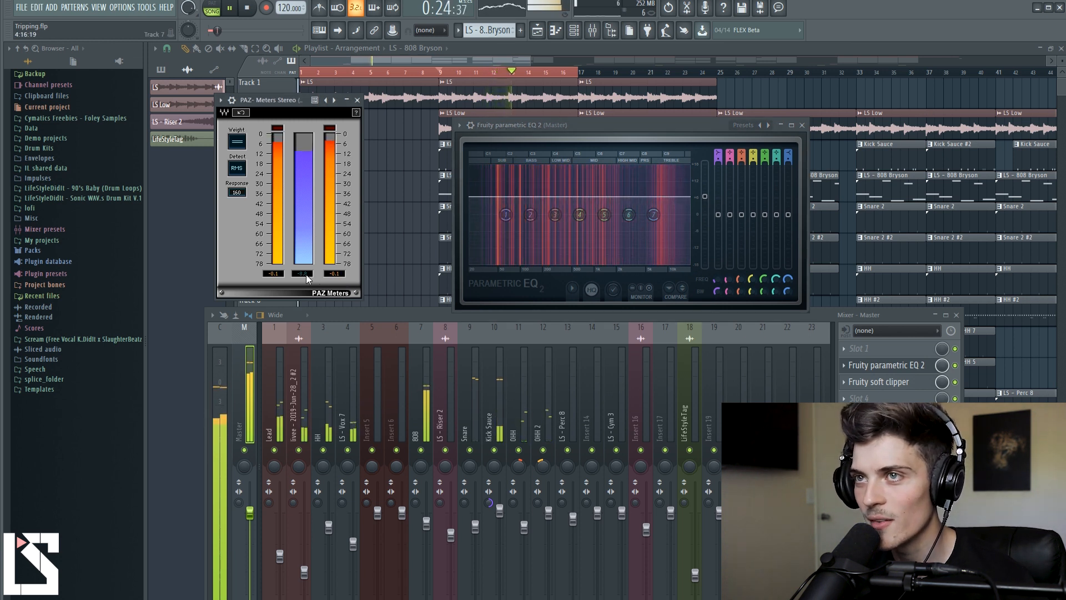
key("space")
left_click(357, 100)
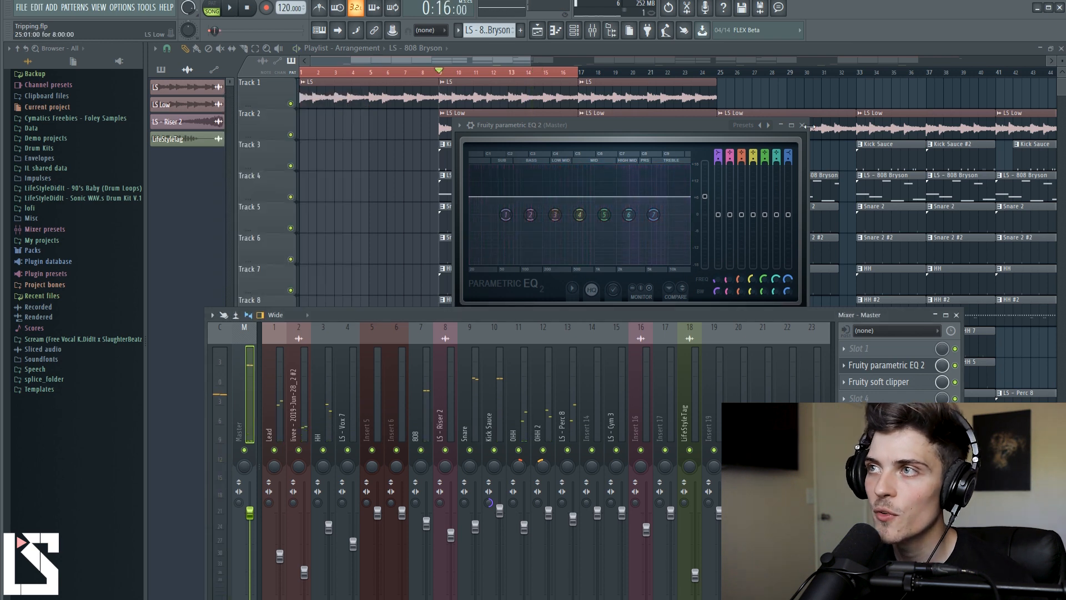
left_click(802, 126)
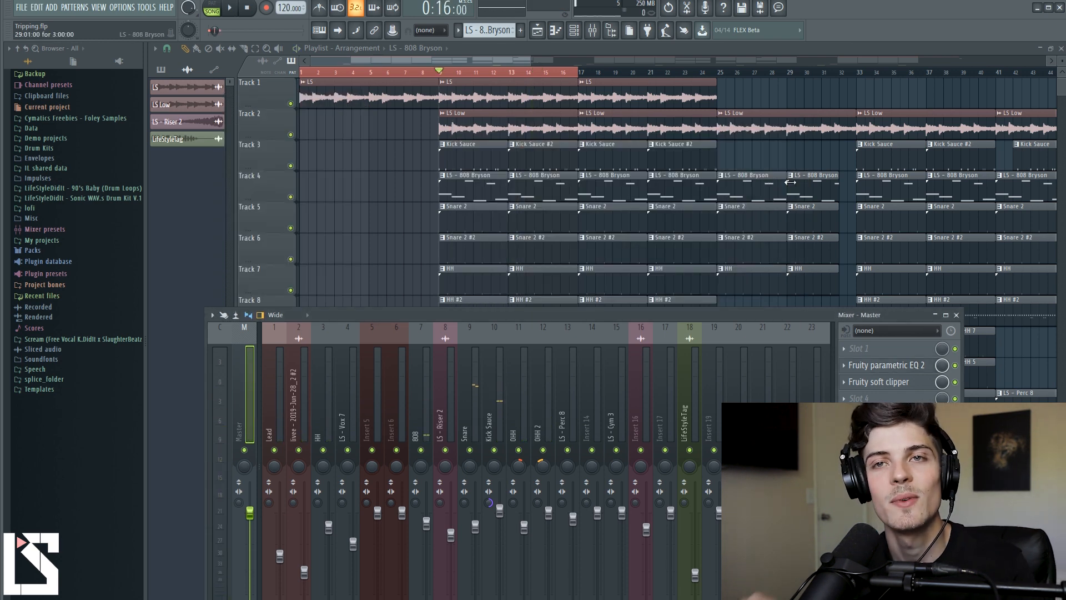